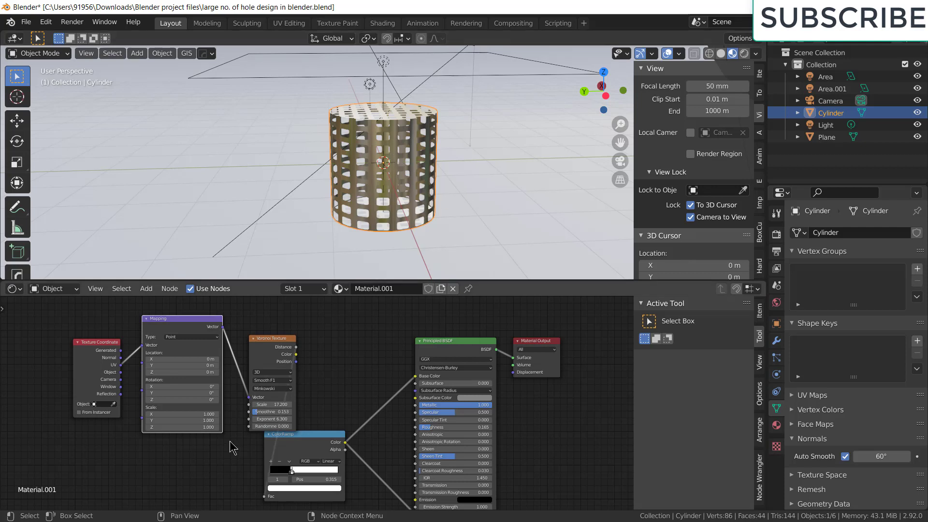
Step: Examine the finished perforated cylinder from several angles in solid, material preview and rendered shading in an enlarged 3D viewport
drag(505, 282, 510, 490)
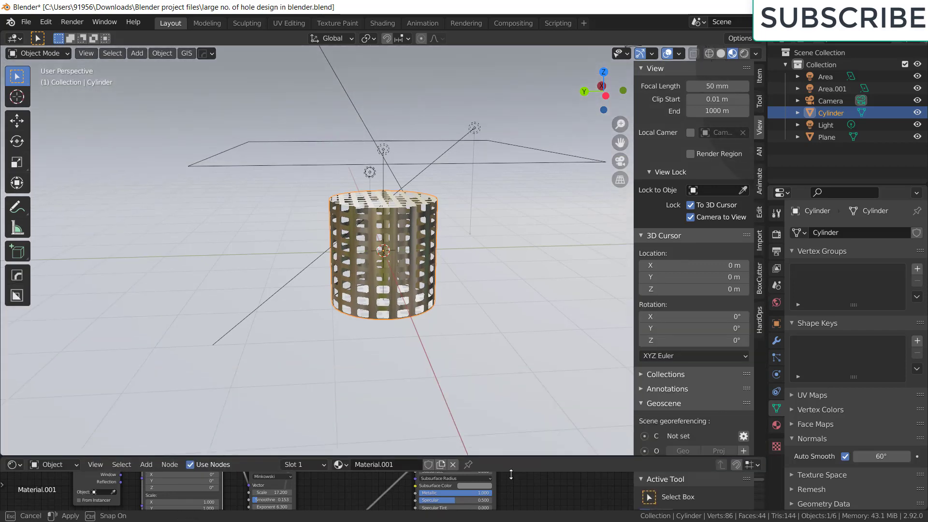
middle_drag(510, 490, 358, 213)
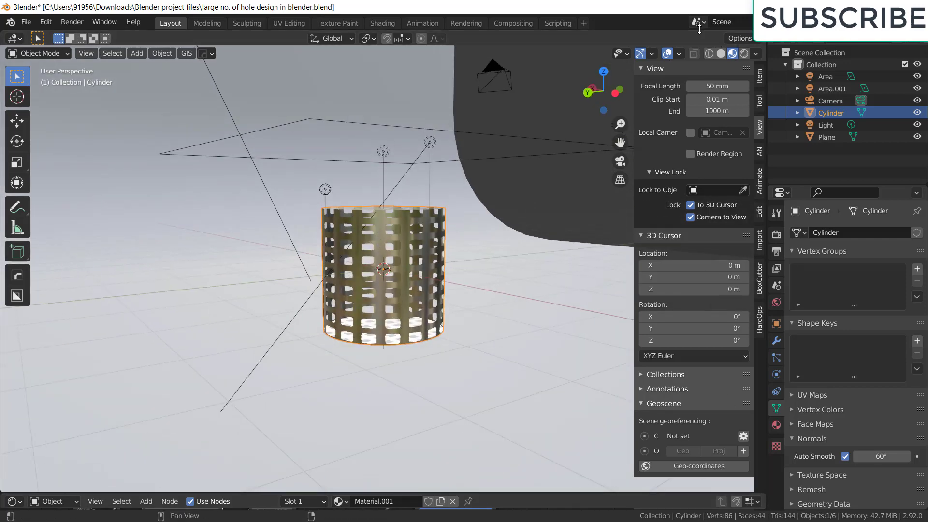
click(721, 53)
middle_drag(381, 256, 456, 272)
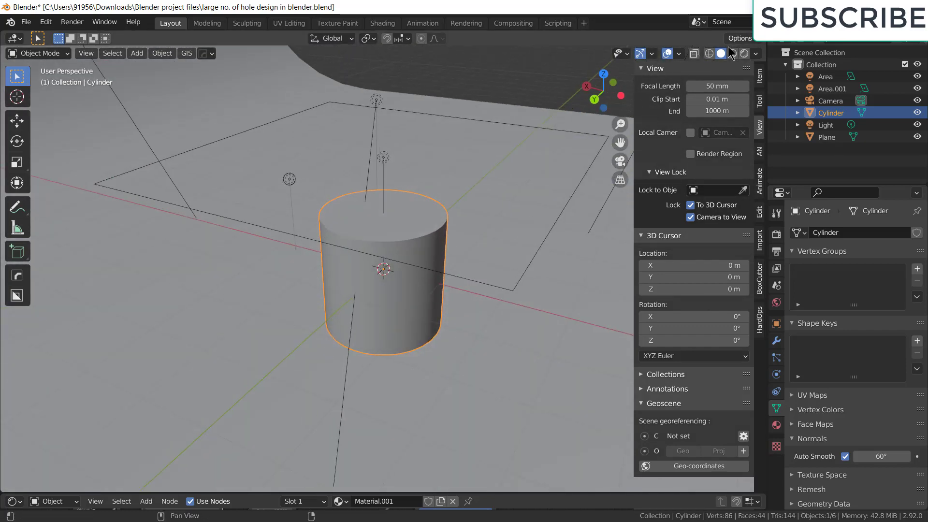
click(732, 53)
mouse_move(387, 282)
middle_down()
mouse_move(344, 260)
mouse_move(499, 267)
mouse_move(470, 304)
mouse_move(512, 260)
mouse_move(598, 234)
mouse_move(632, 259)
mouse_move(599, 276)
mouse_move(599, 338)
mouse_move(592, 333)
middle_up()
click(744, 53)
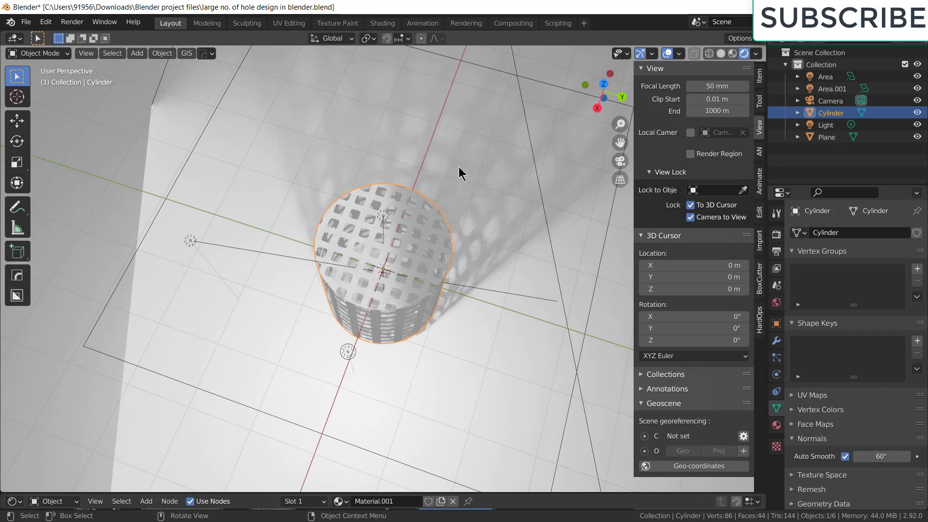
middle_drag(459, 166, 522, 215)
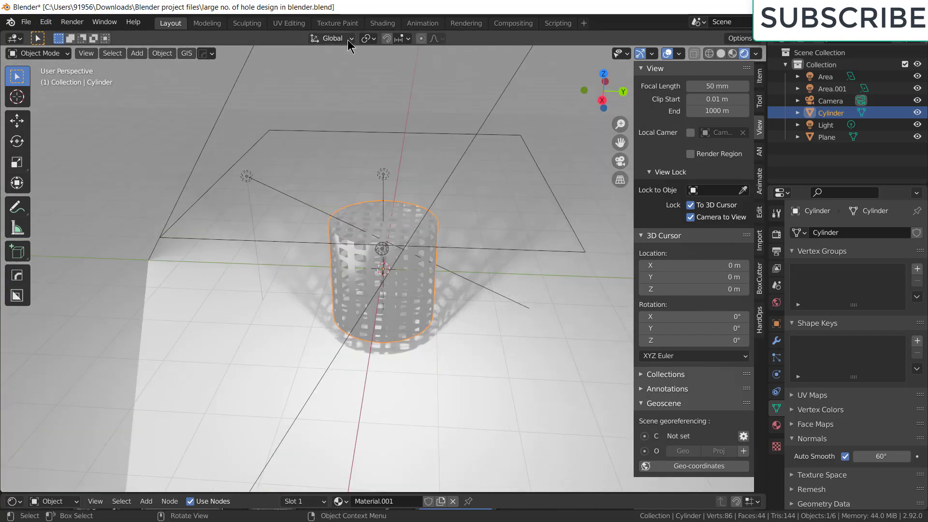
Step: Start a new General file, saving the changes to the current project
click(26, 22)
mouse_move(43, 36)
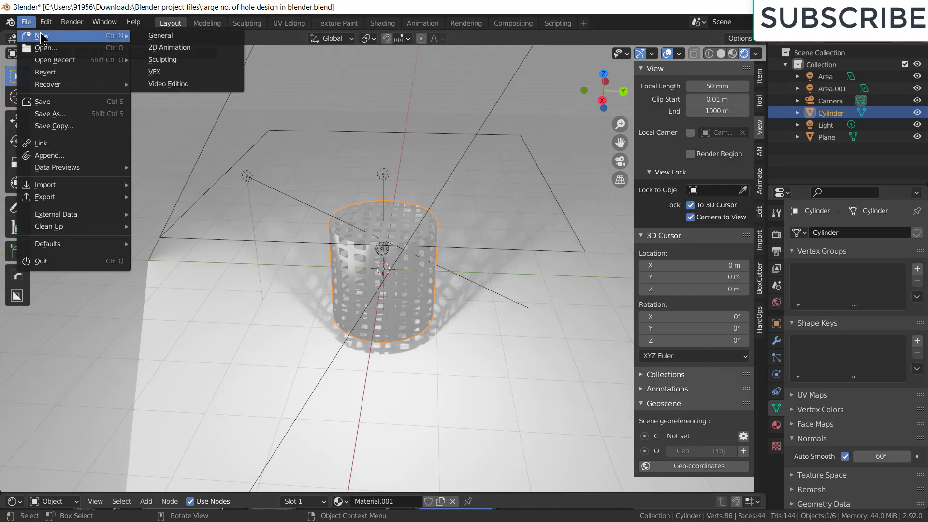
click(205, 38)
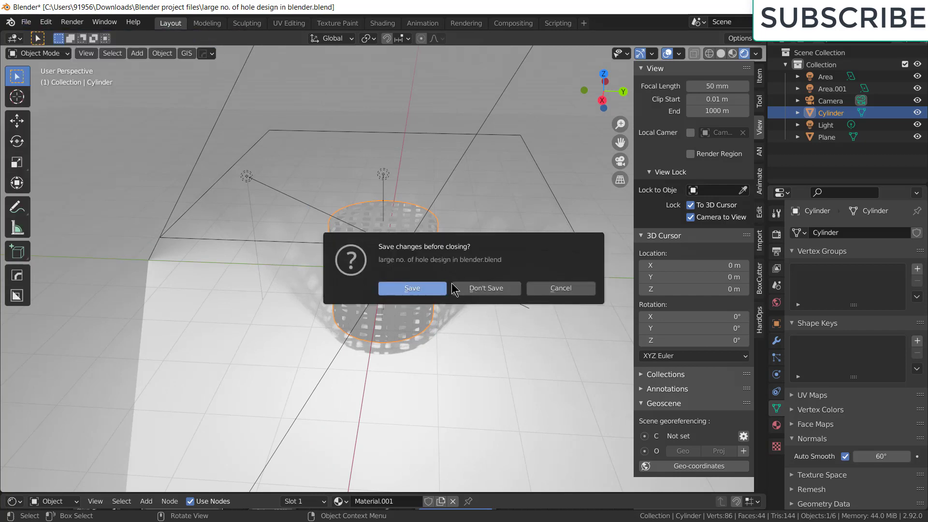
click(433, 289)
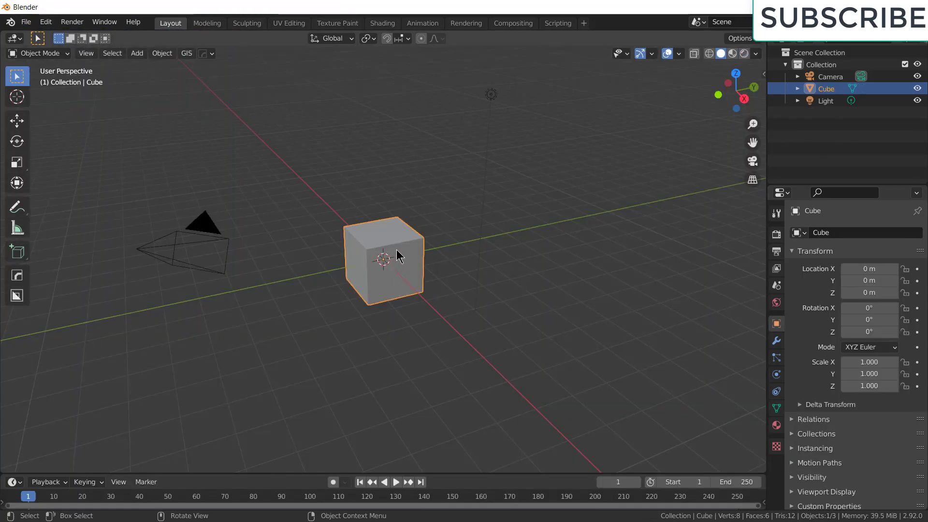
Step: Replace the default cube with a mesh cylinder and scale it up uniformly to about 3.1
key(x)
click(401, 259)
click(137, 54)
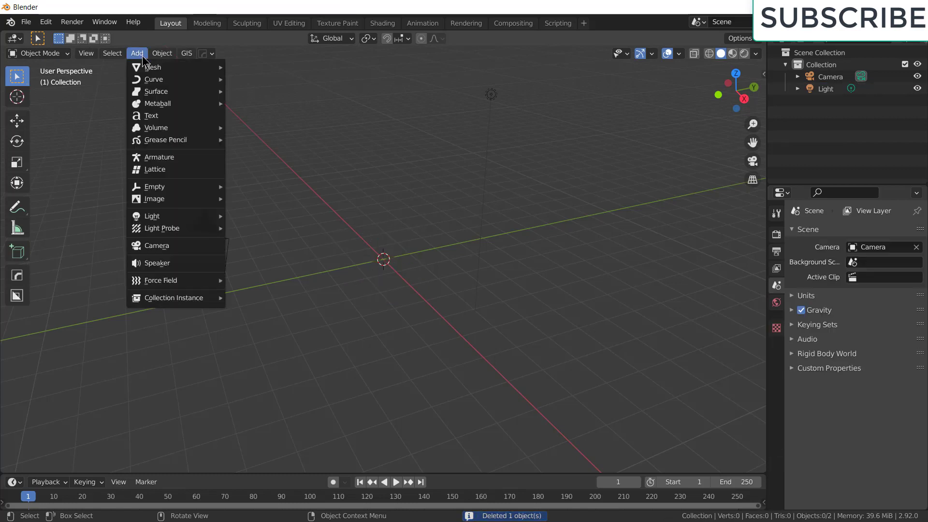
mouse_move(147, 67)
click(270, 129)
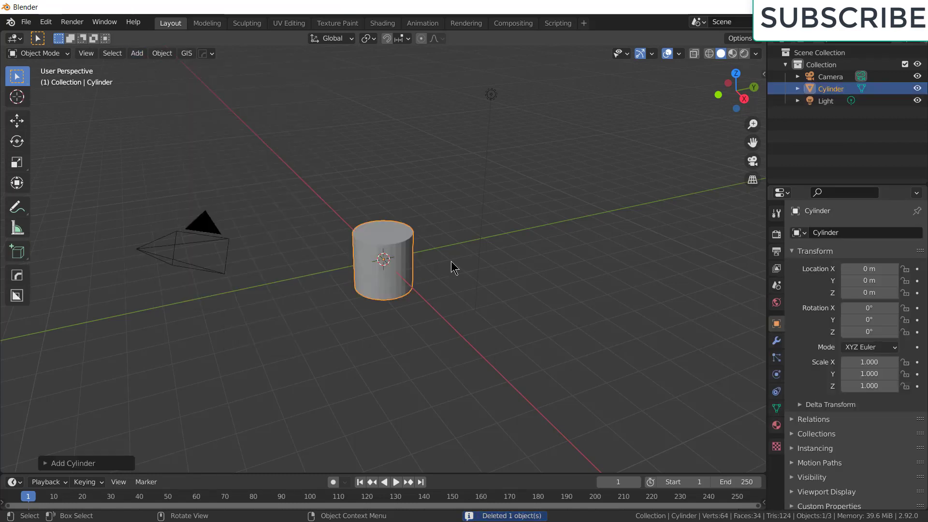
key(s)
click(599, 190)
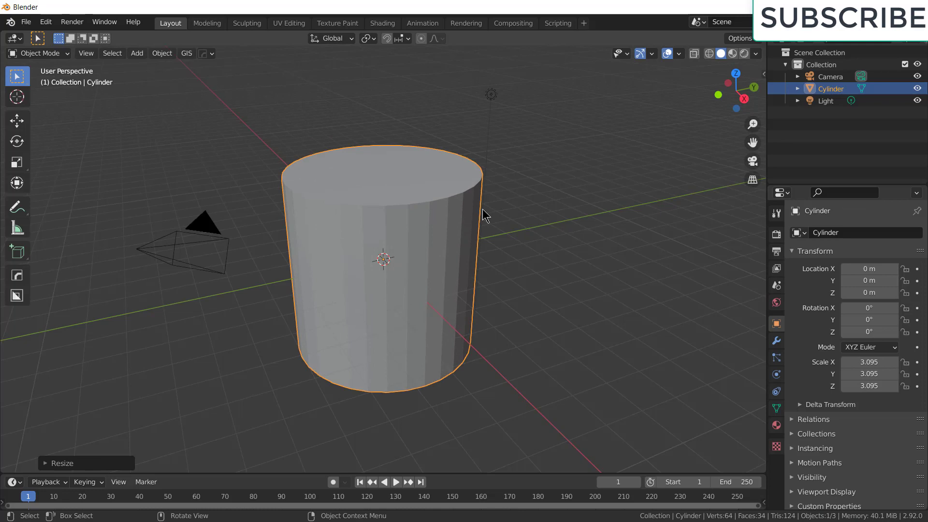
Step: Shade the cylinder smooth with Auto Smooth enabled and apply its scale
right_click(421, 247)
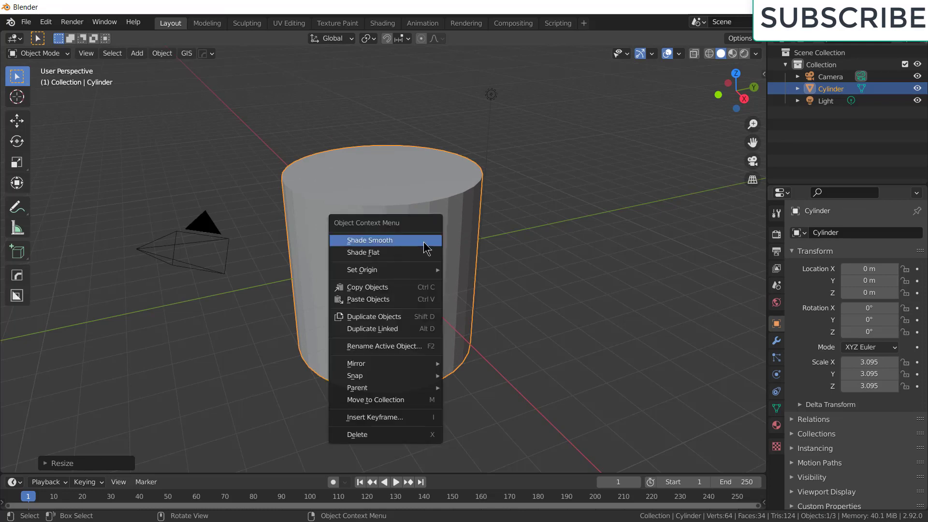
click(435, 249)
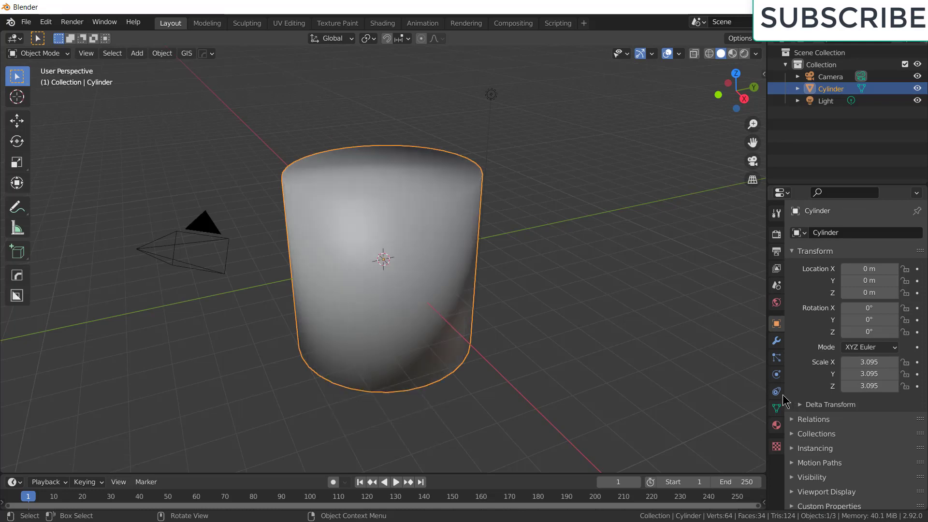
click(776, 409)
click(812, 440)
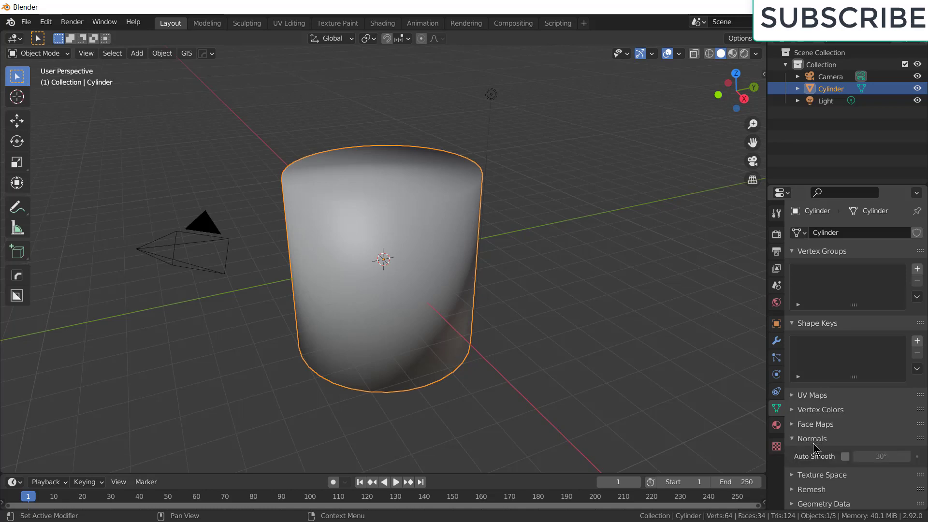
click(846, 456)
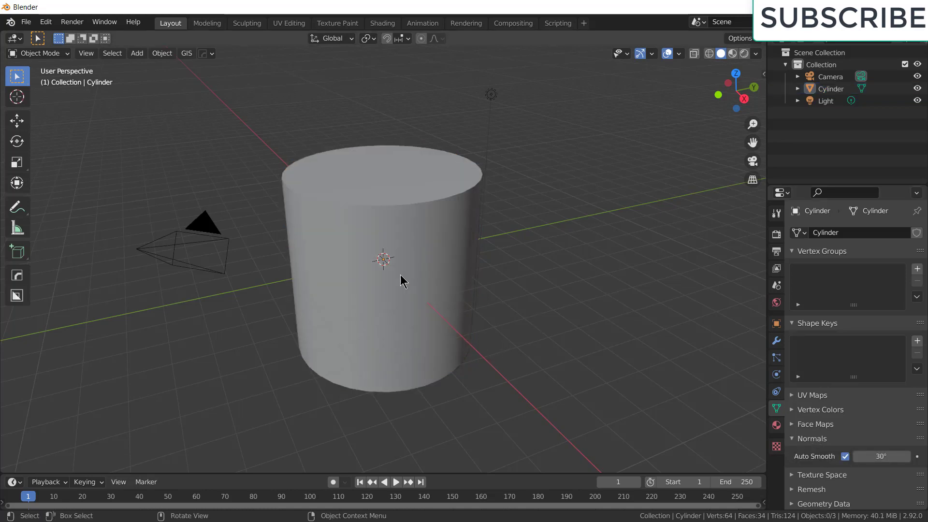
key(ctrl+a)
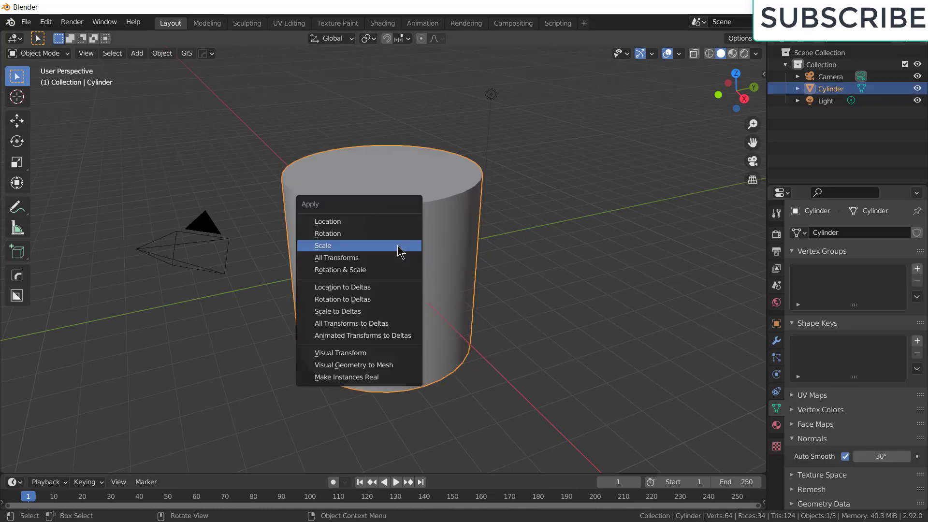
click(397, 245)
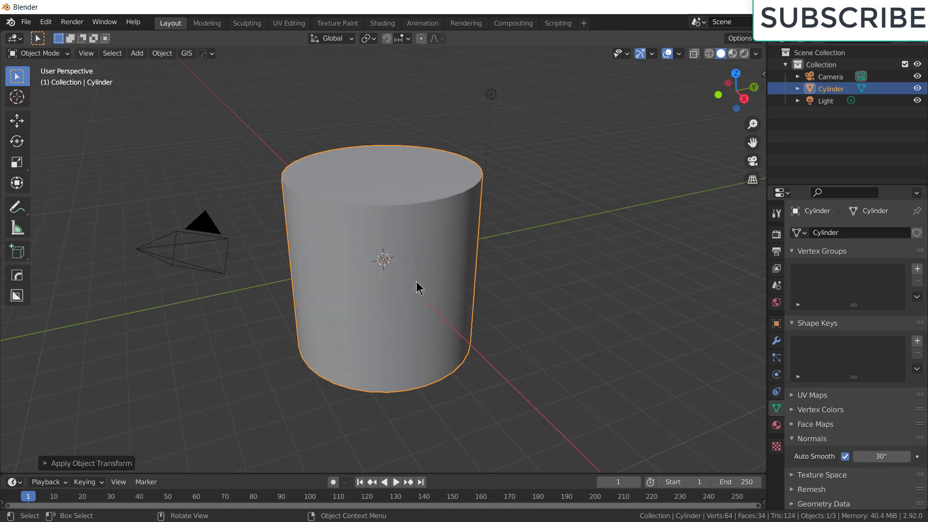
Step: Enlarge the timeline area to about half the window height and switch it to the Shader Editor
drag(476, 473, 482, 288)
click(522, 253)
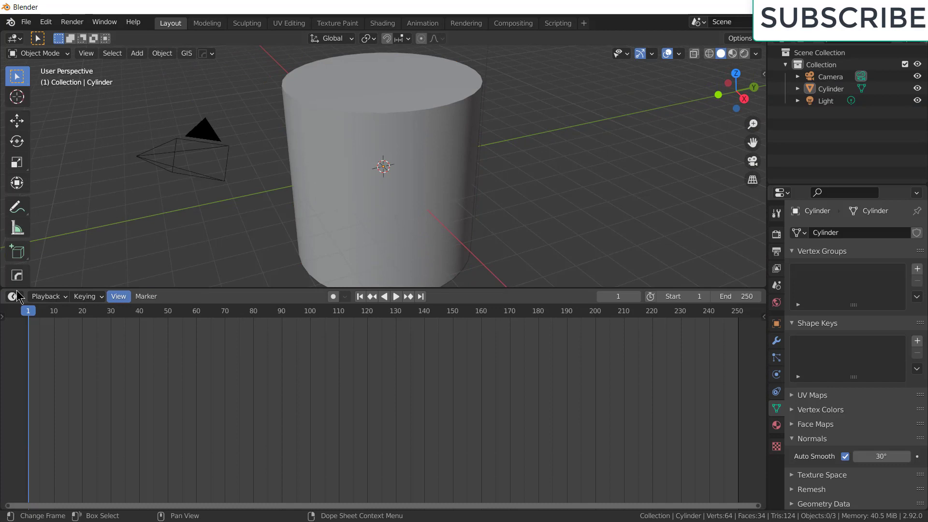
click(21, 300)
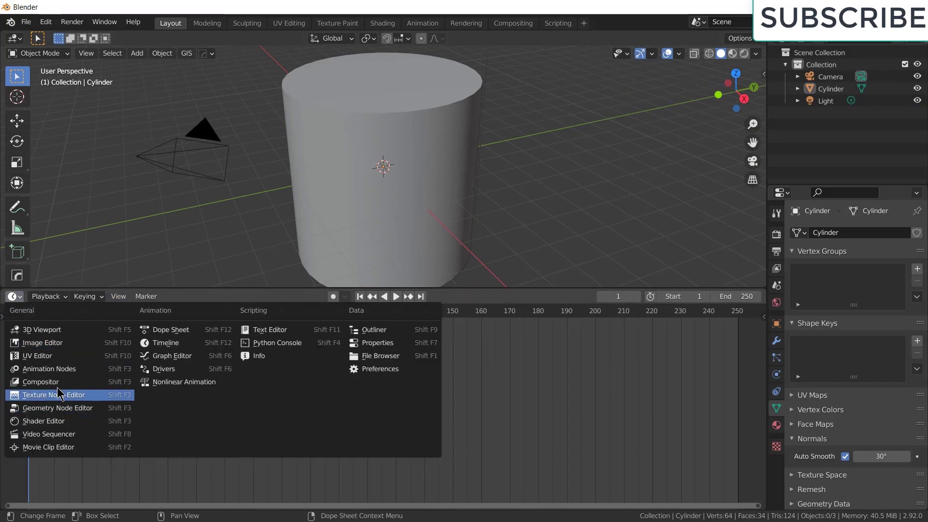
click(62, 420)
Step: Create a new material on the cylinder and move its Principled BSDF and Material Output nodes aside to make room for input nodes
click(408, 206)
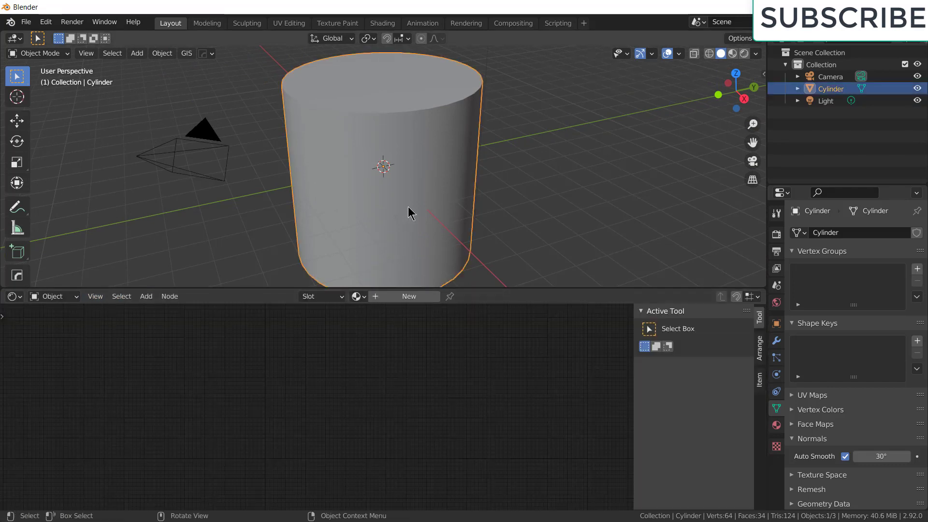
click(403, 296)
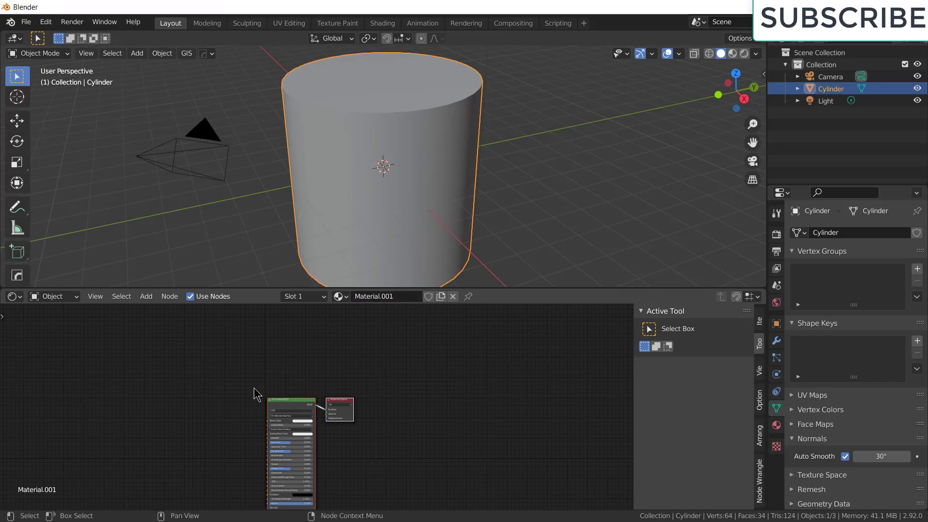
drag(238, 358, 371, 422)
key(g)
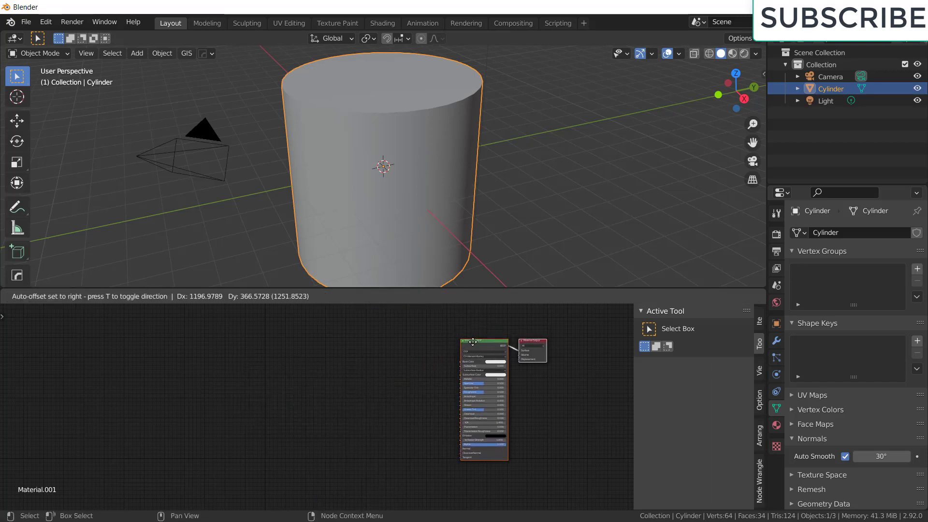
click(371, 348)
Step: Add a Texture Coordinate node well to the left of the Principled BSDF node
scroll(359, 349, up, 2)
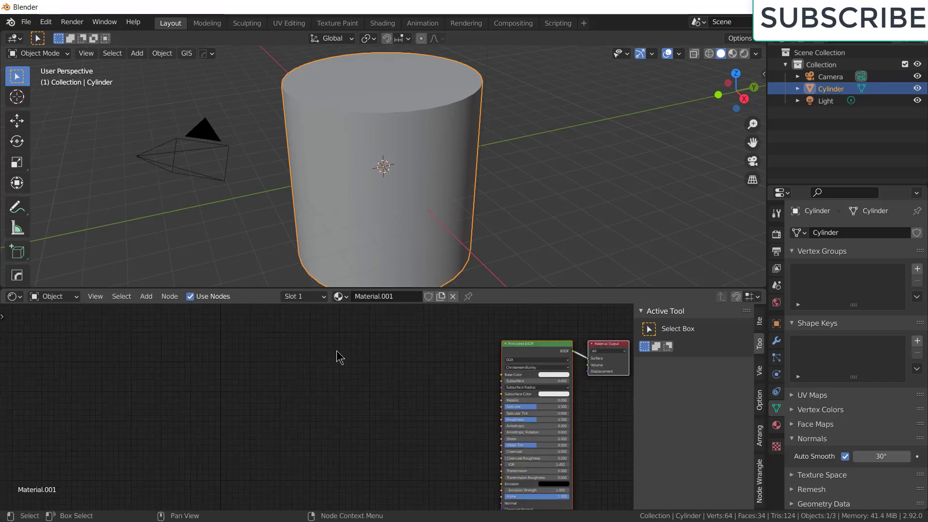
click(145, 299)
click(154, 309)
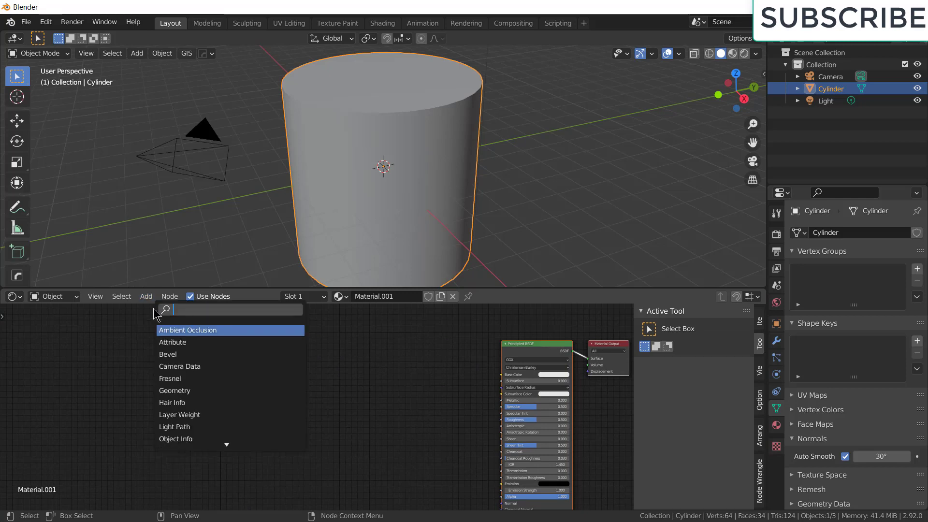
text(tex)
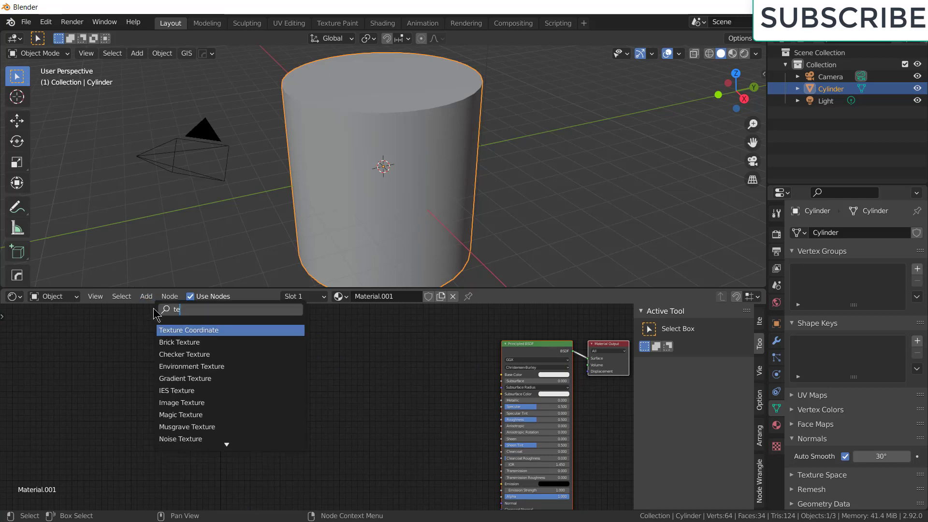
key(Return)
click(181, 374)
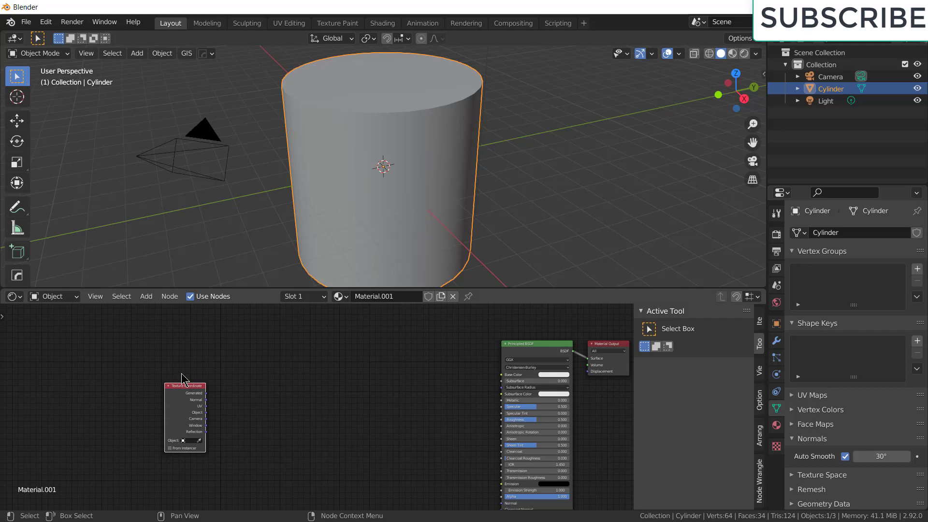
Step: Add a Mapping node just to the right of the Texture Coordinate node
click(148, 297)
click(155, 309)
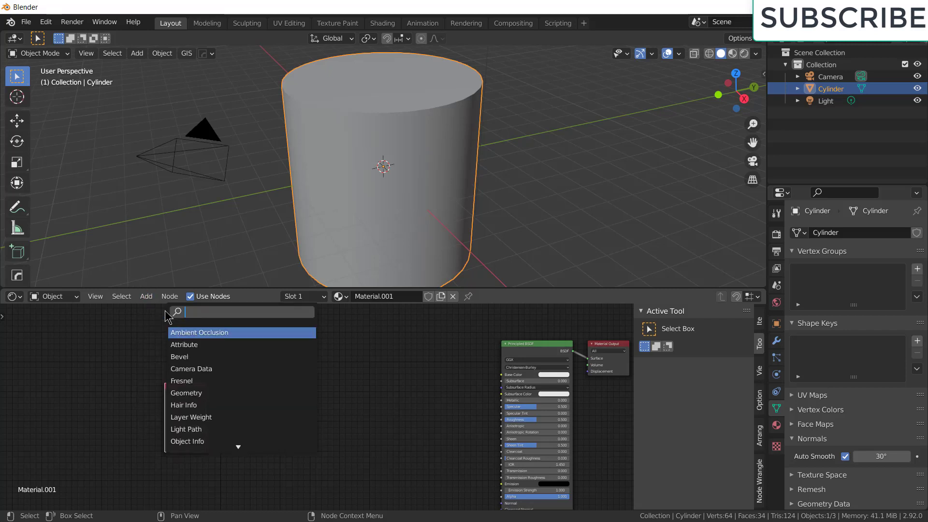
text(ma)
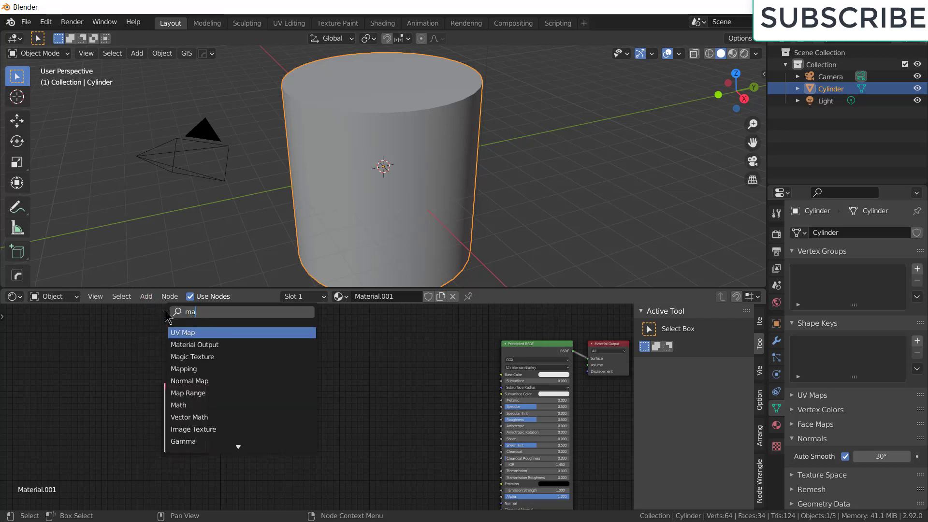
text(pping)
key(Return)
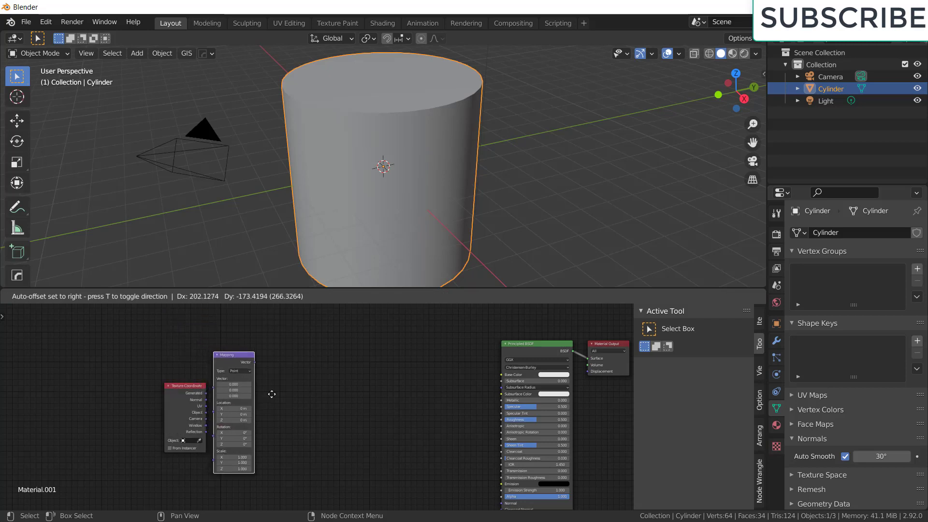
click(287, 400)
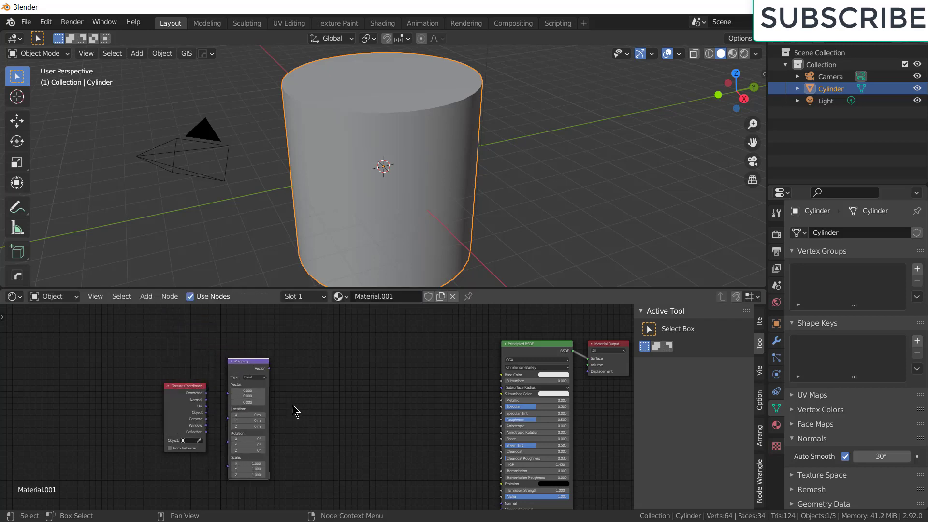
Step: Add a Voronoi Texture node between the Mapping and Principled BSDF nodes
click(147, 296)
click(162, 312)
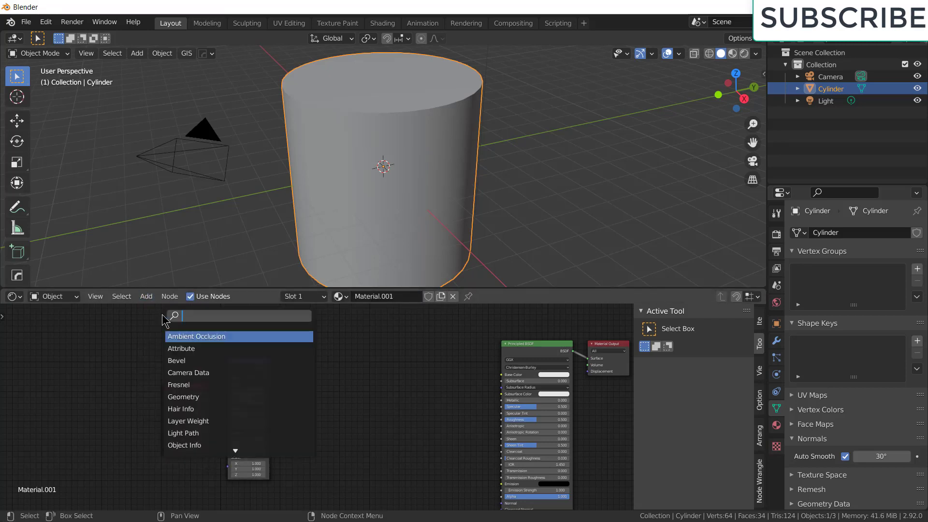
text(voronoi)
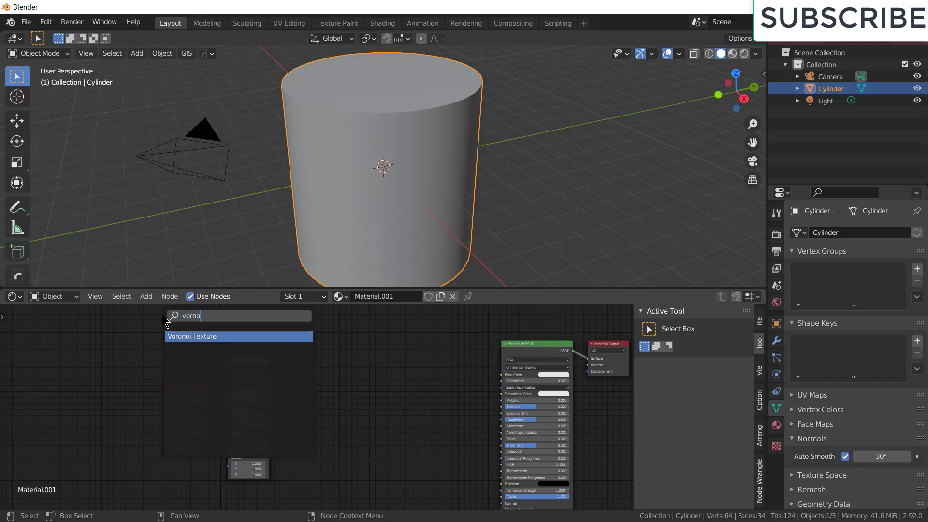
key(Return)
click(312, 356)
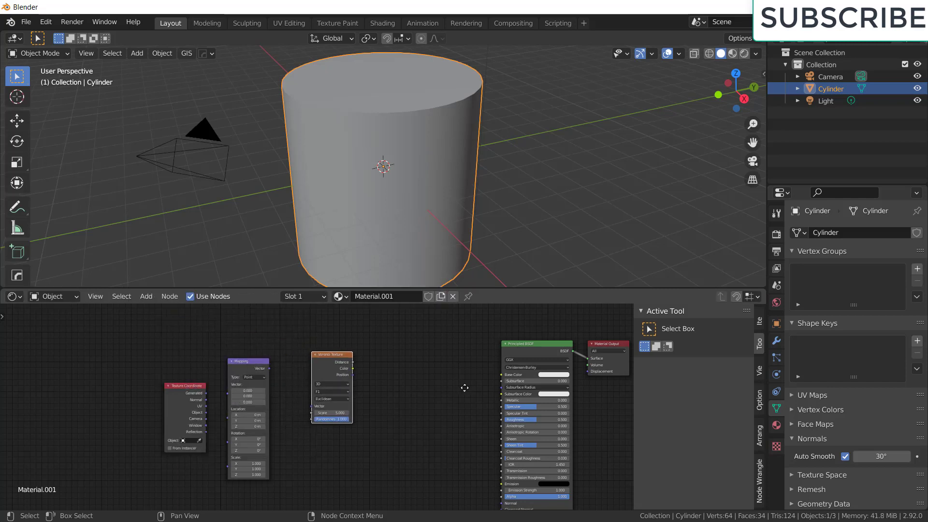
Step: Add a ColorRamp node between the Voronoi Texture and Principled BSDF nodes
click(151, 299)
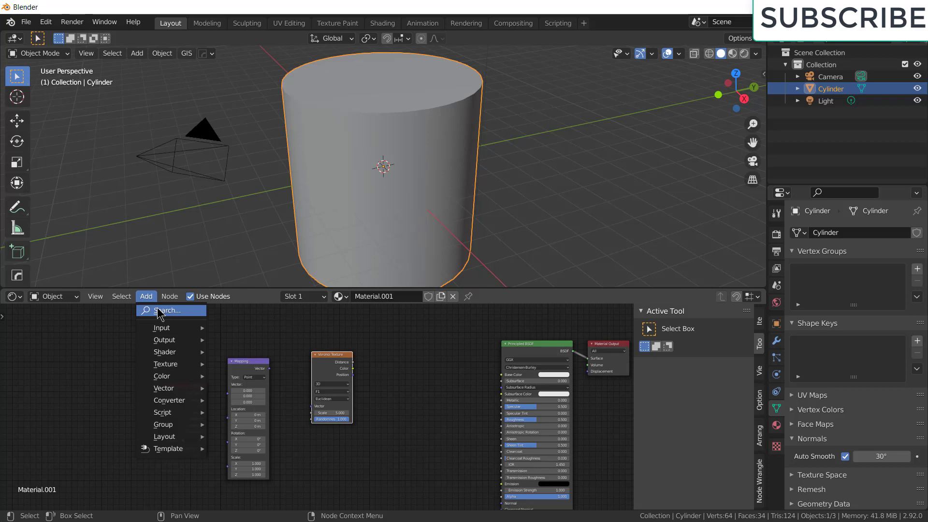
click(160, 311)
text(colo)
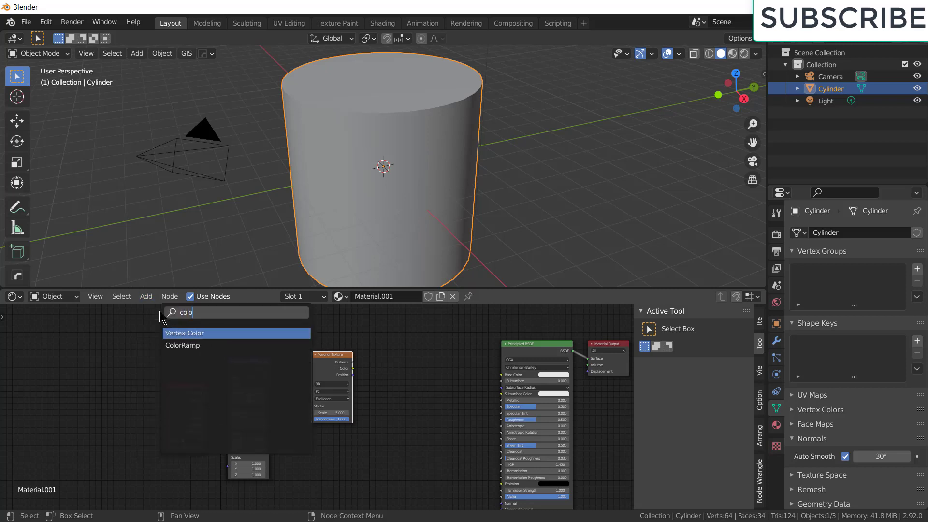
key(Down)
key(Return)
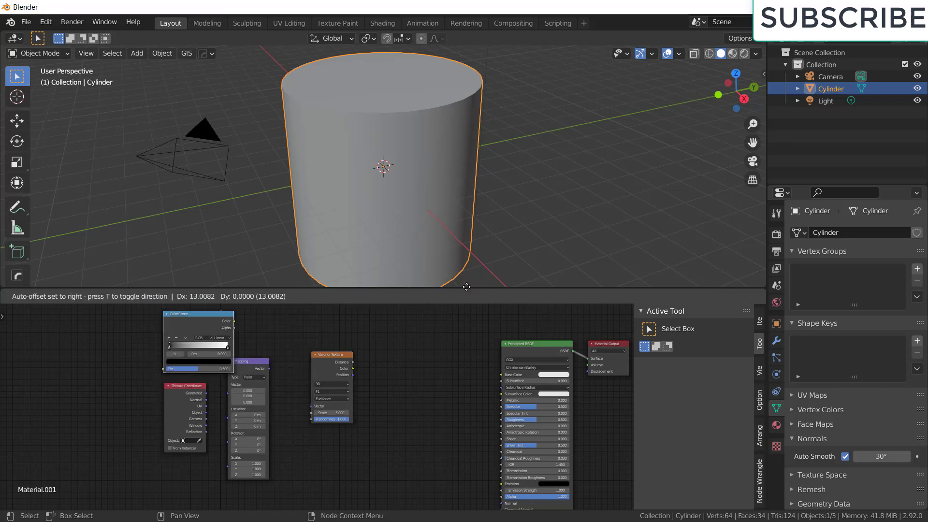
click(604, 468)
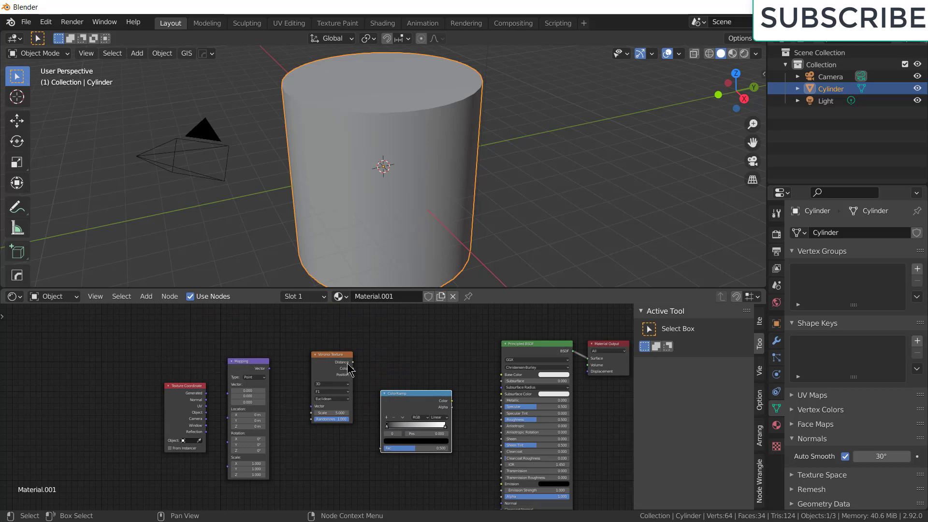
Step: Connect the Texture Coordinate UV output to the Mapping Vector input, and the Mapping output to the Voronoi Texture Vector input
scroll(205, 426, up, 3)
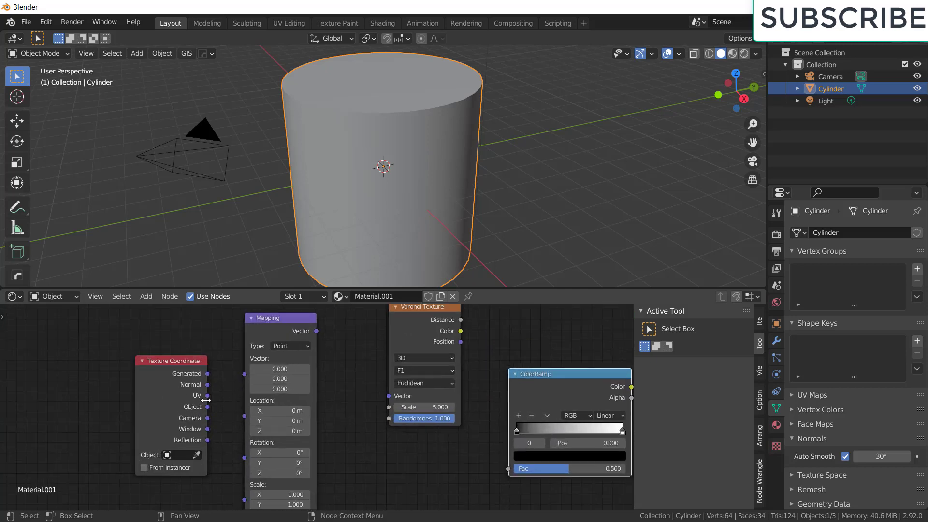
drag(207, 395, 245, 374)
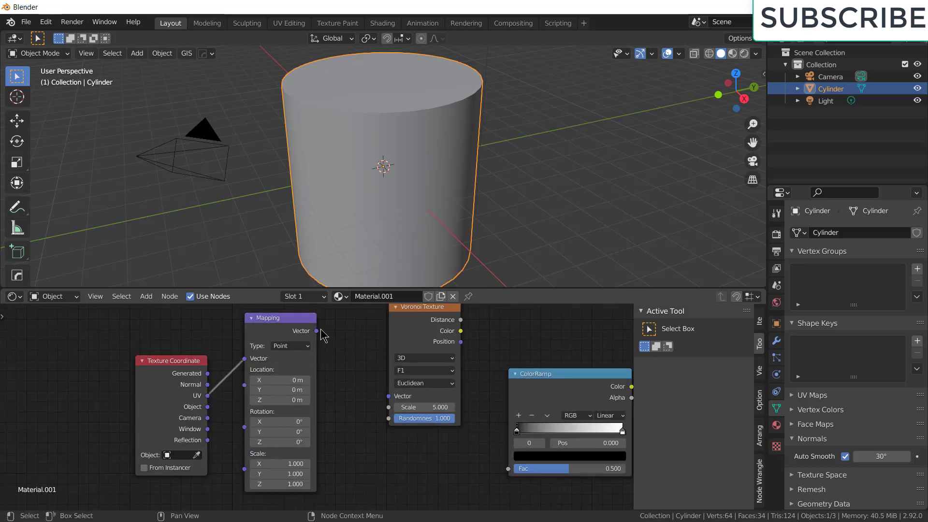
drag(316, 330, 389, 396)
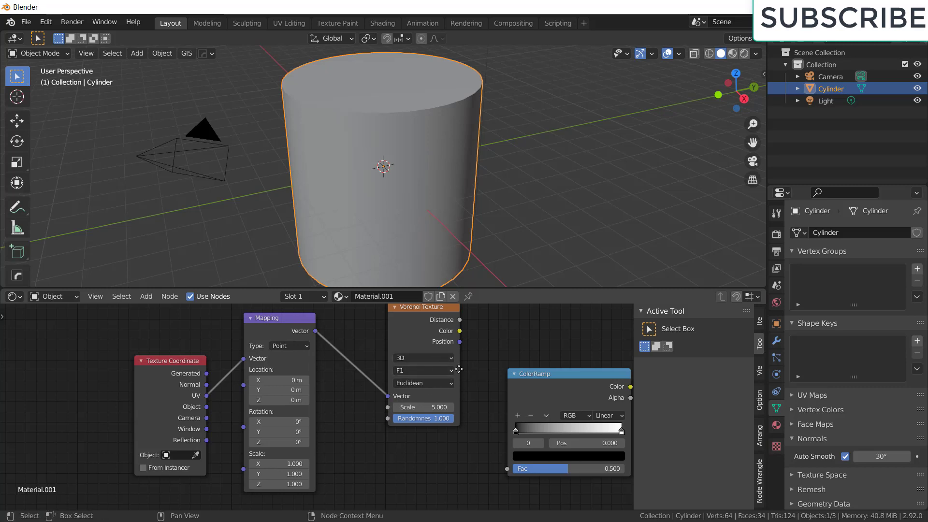
Step: Connect the Voronoi Distance output to the ColorRamp Fac input, and the ColorRamp Color output to the Principled BSDF Base Color
middle_drag(480, 346, 394, 360)
drag(374, 333, 421, 481)
scroll(486, 448, up, 1)
scroll(486, 447, down, 2)
middle_drag(486, 448, 372, 437)
drag(418, 393, 486, 357)
scroll(450, 433, up, 2)
scroll(451, 437, down, 3)
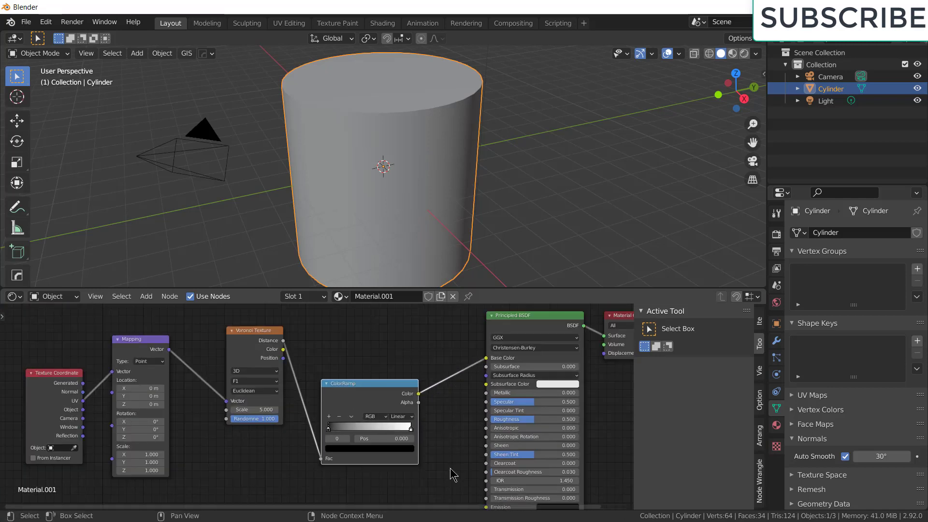
Step: Connect the ColorRamp Color output to the Principled BSDF Alpha input and display the viewport in Material Preview shading
middle_drag(441, 439, 436, 397)
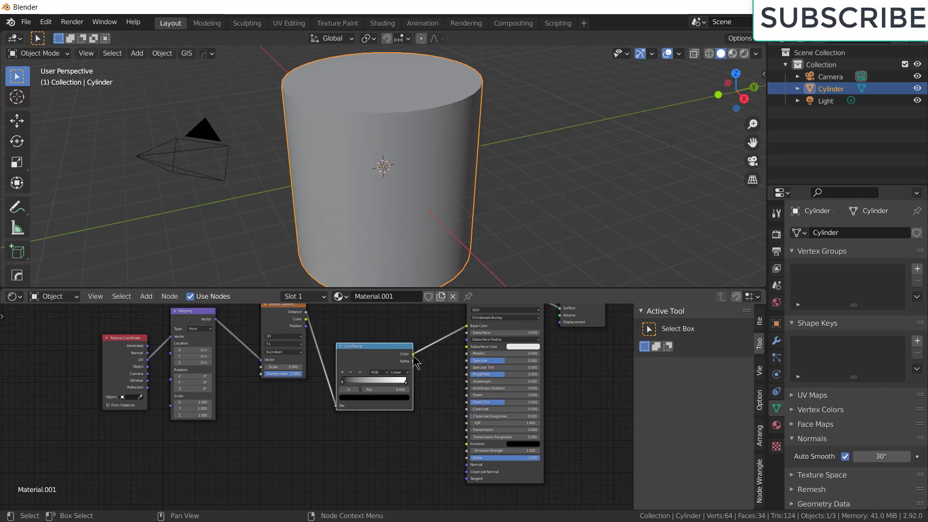
drag(414, 361, 467, 458)
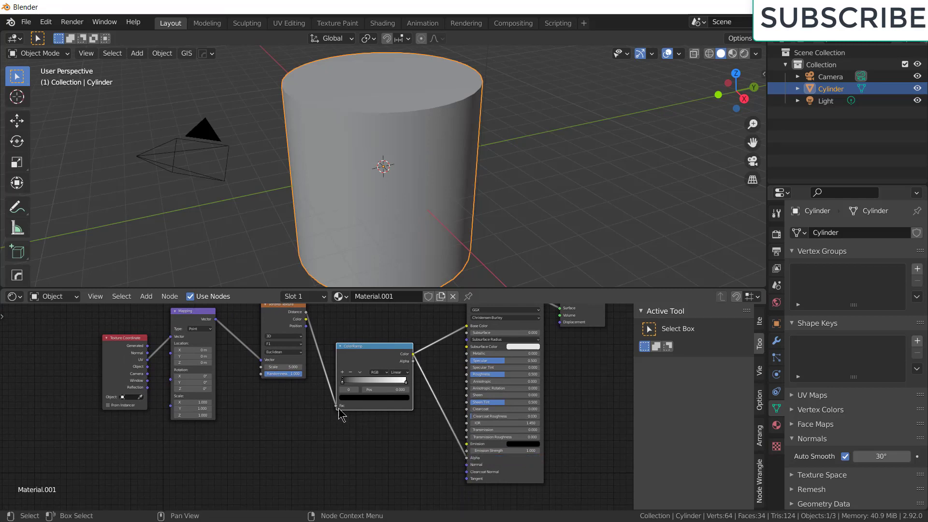
middle_drag(342, 415, 427, 468)
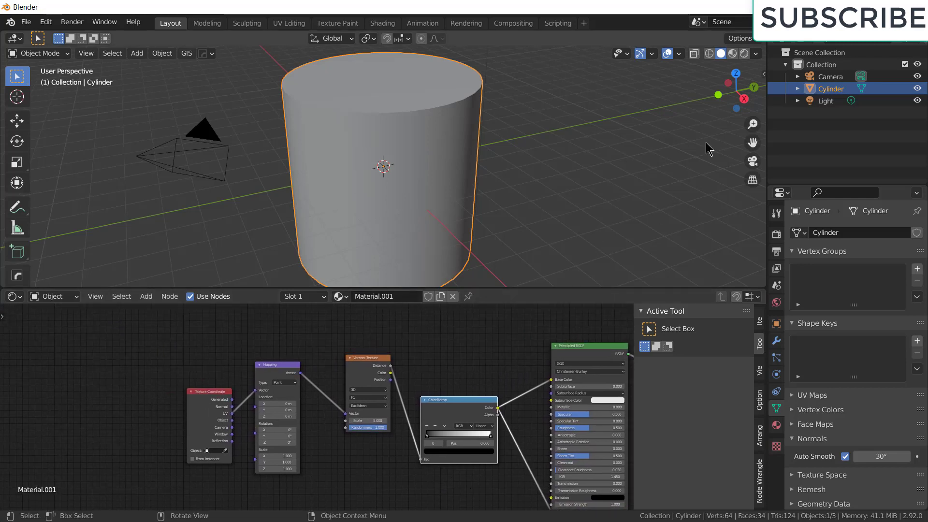
click(732, 53)
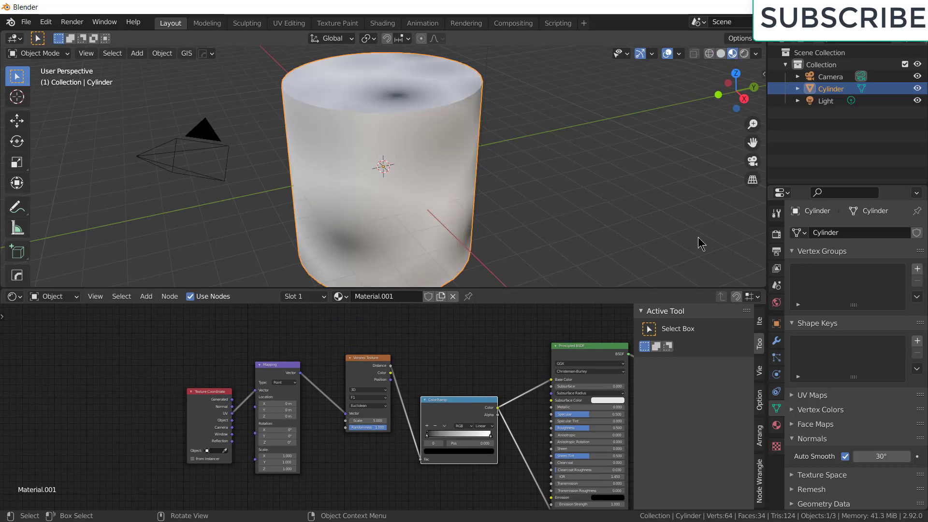
Step: Darken the material's Subsurface Color to a grey with an HSV value of 0.349
click(777, 425)
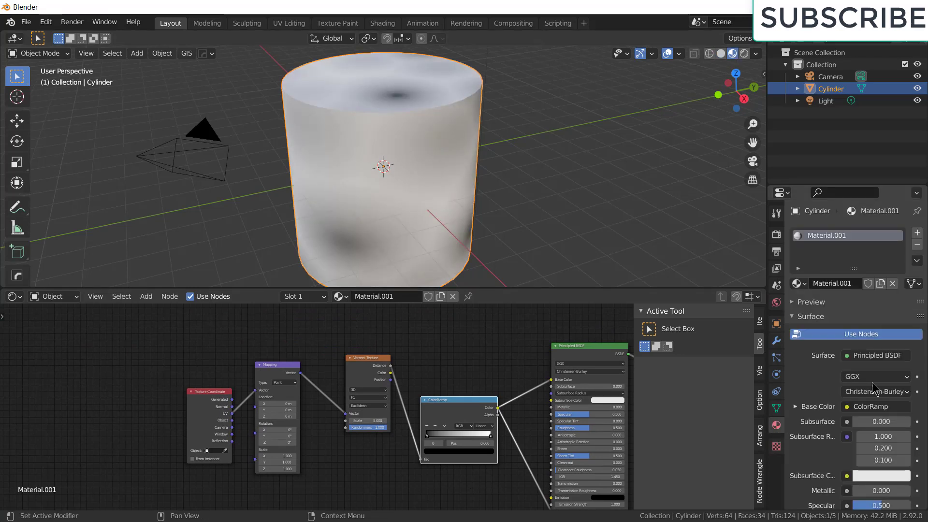
scroll(874, 387, down, 3)
click(900, 418)
click(902, 278)
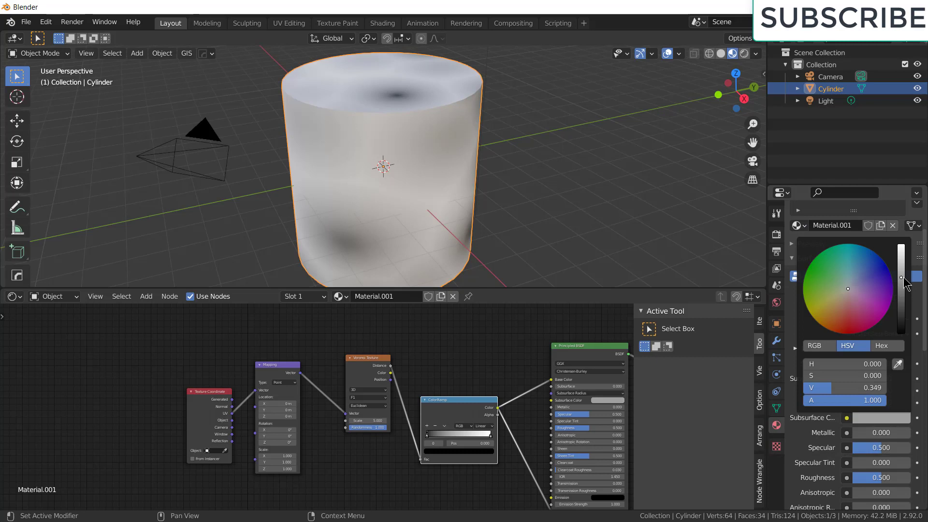
Step: Set the material's Metallic value to 1 and deselect the cylinder
scroll(831, 471, down, 5)
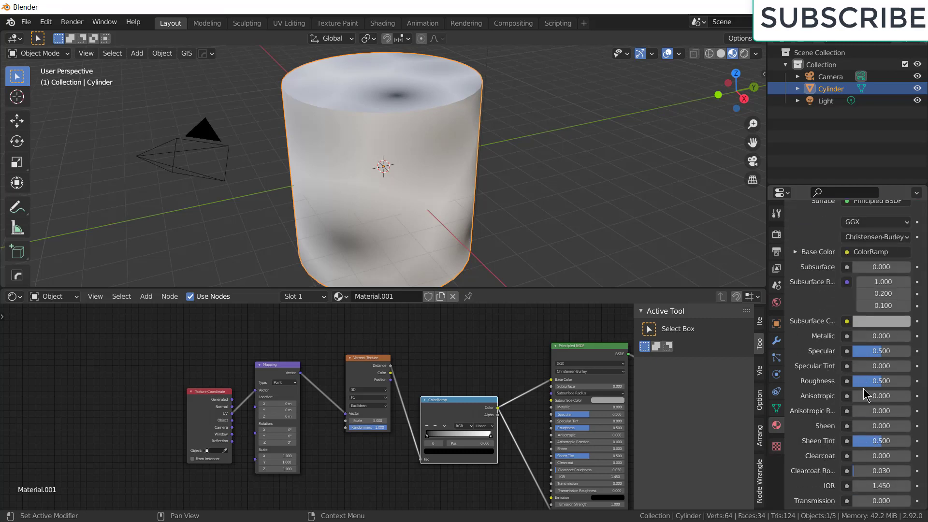
click(881, 335)
text(1)
key(Return)
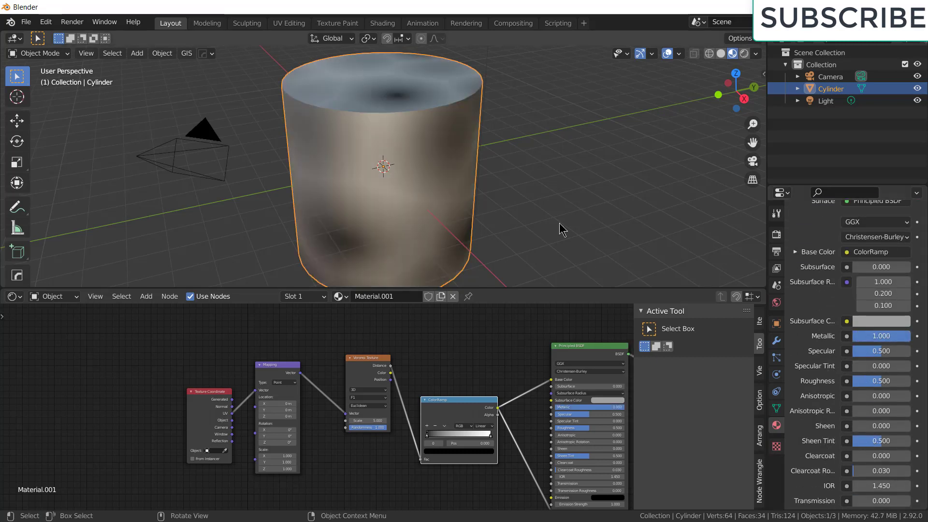
click(560, 230)
scroll(372, 189, up, 2)
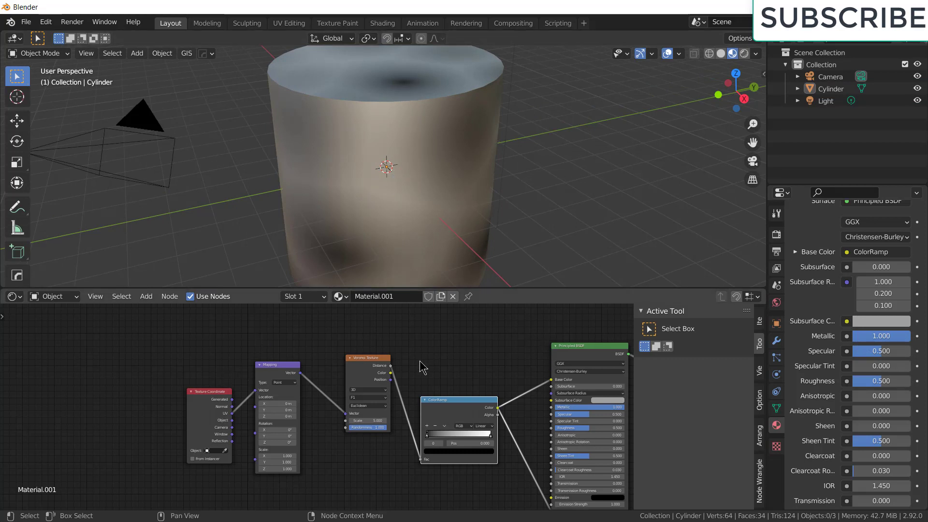
Step: Move the ColorRamp's black stop to about 0.297 and its white stop to about 0.507
middle_drag(456, 367, 388, 359)
scroll(198, 389, up, 2)
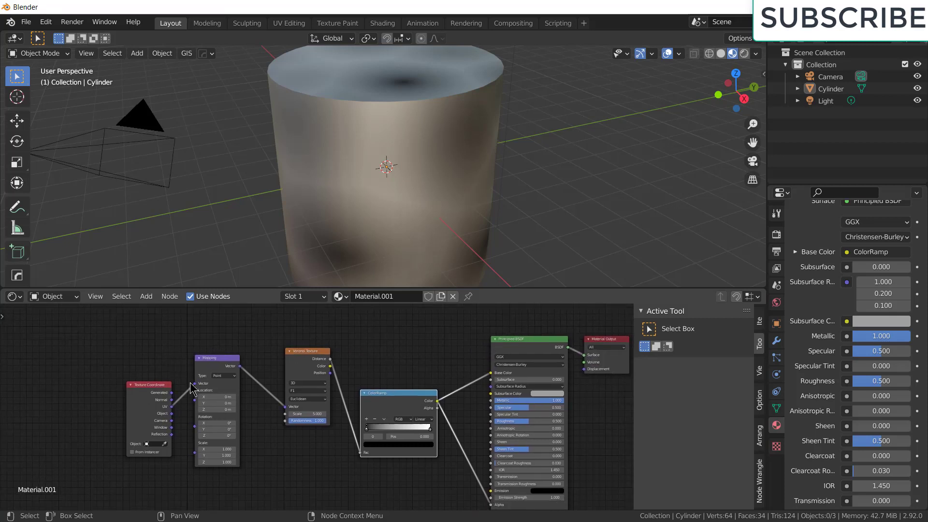
scroll(174, 394, up, 1)
scroll(175, 406, up, 1)
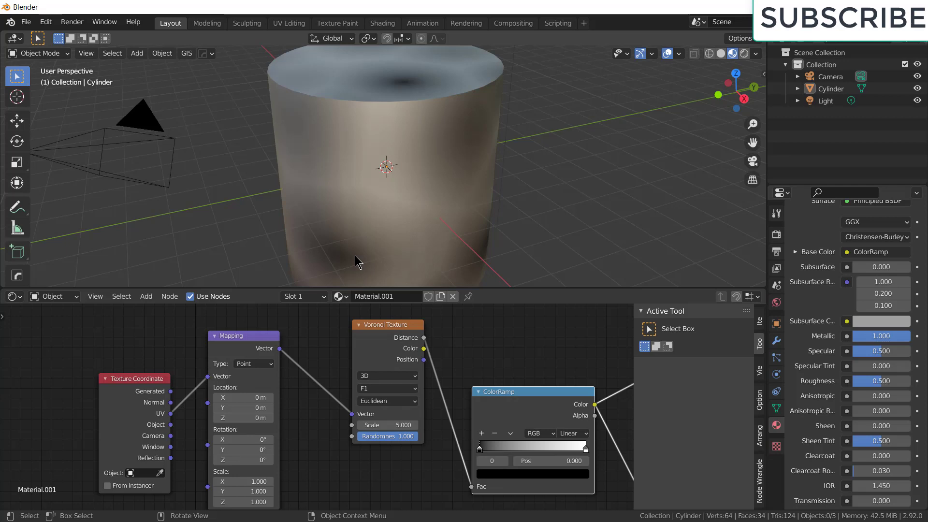
middle_drag(557, 458, 352, 443)
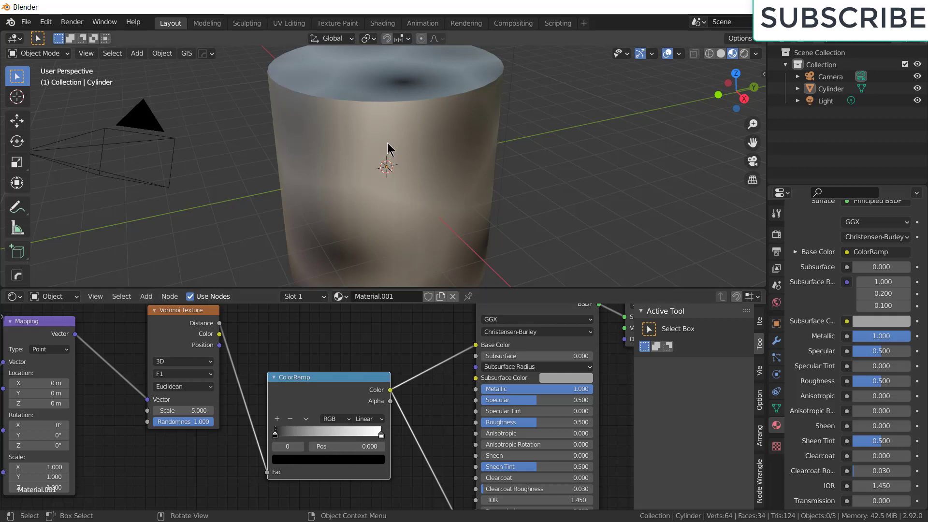
middle_drag(398, 108, 421, 107)
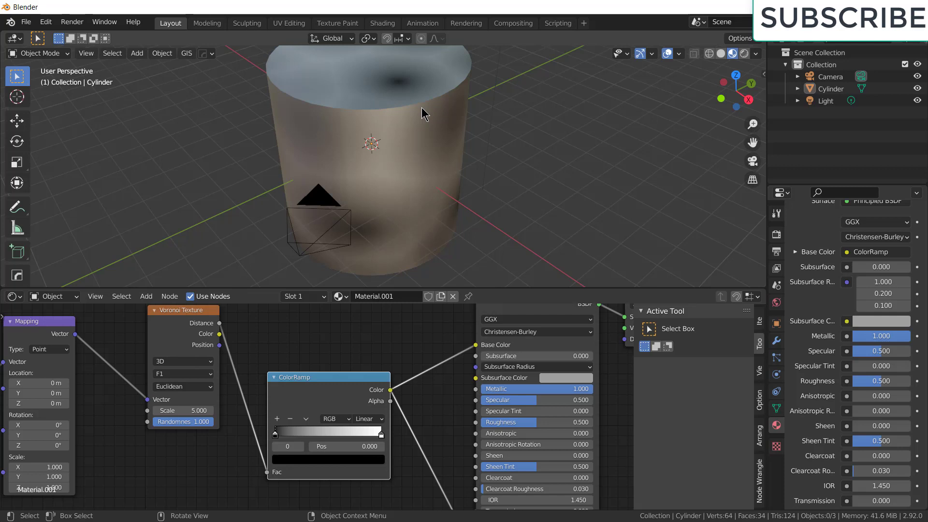
middle_drag(420, 106, 420, 106)
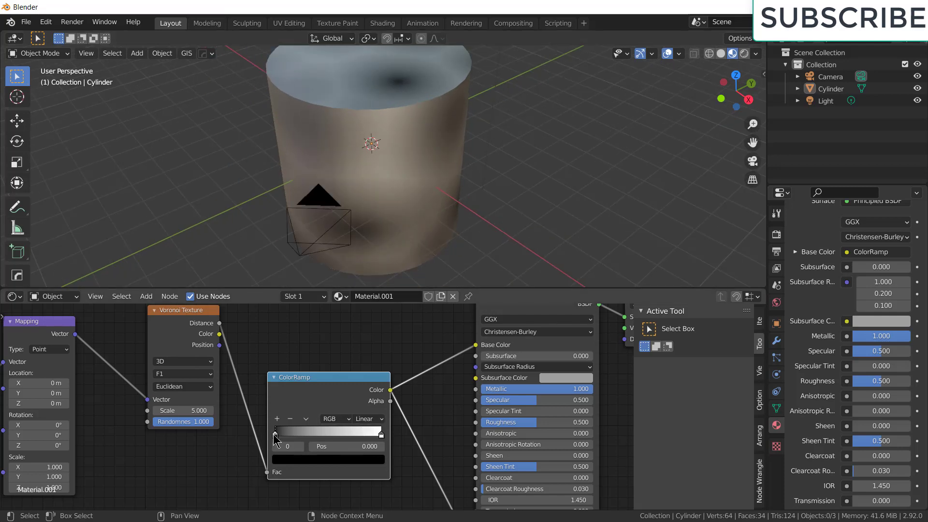
drag(275, 434, 317, 435)
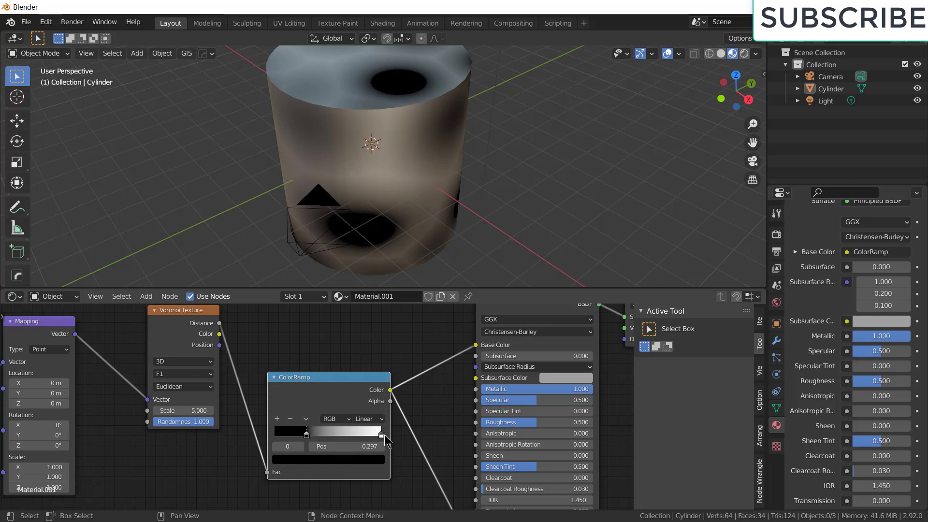
drag(382, 435, 328, 435)
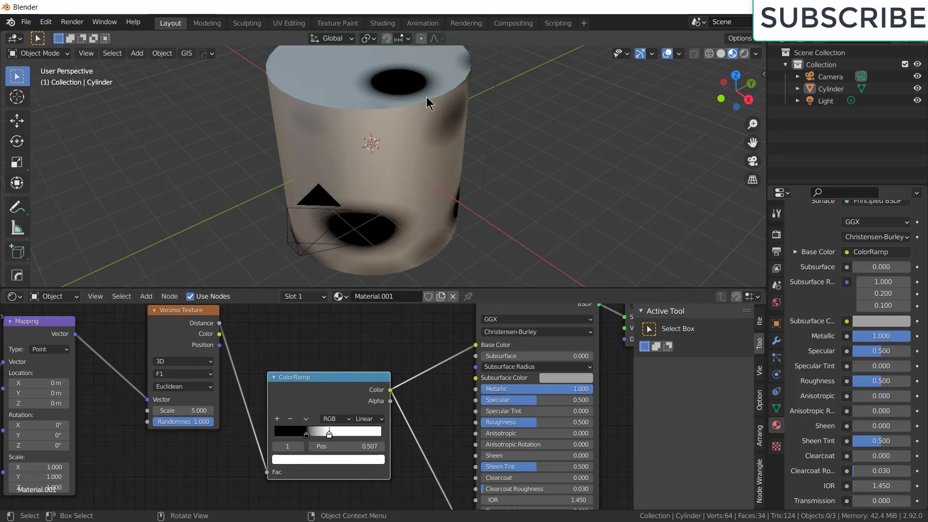
Step: Set the render engine to Cycles with GPU Compute as the device
click(777, 234)
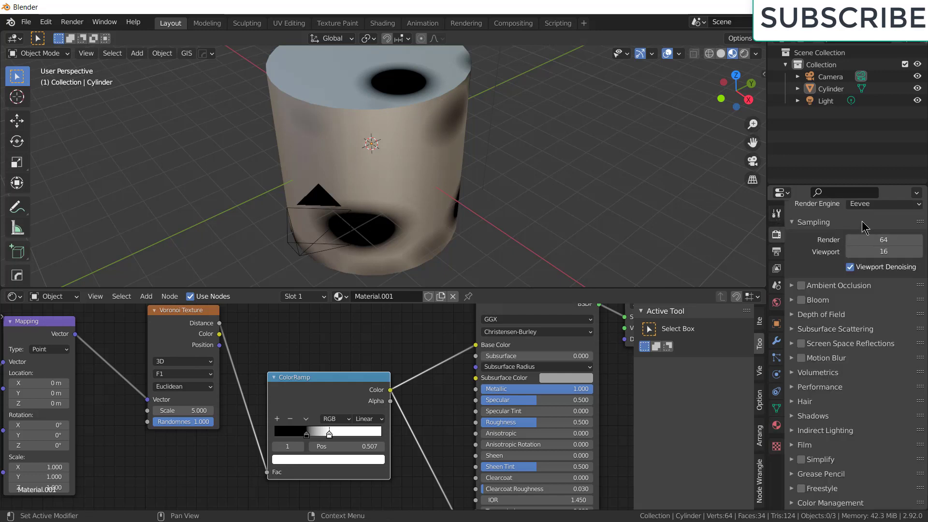
scroll(864, 227, up, 2)
click(865, 233)
click(881, 270)
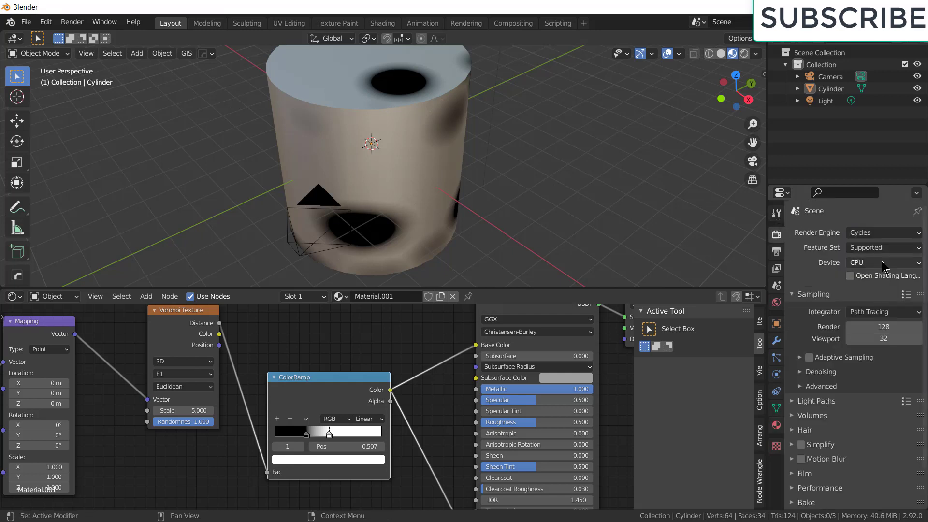
click(882, 267)
click(875, 291)
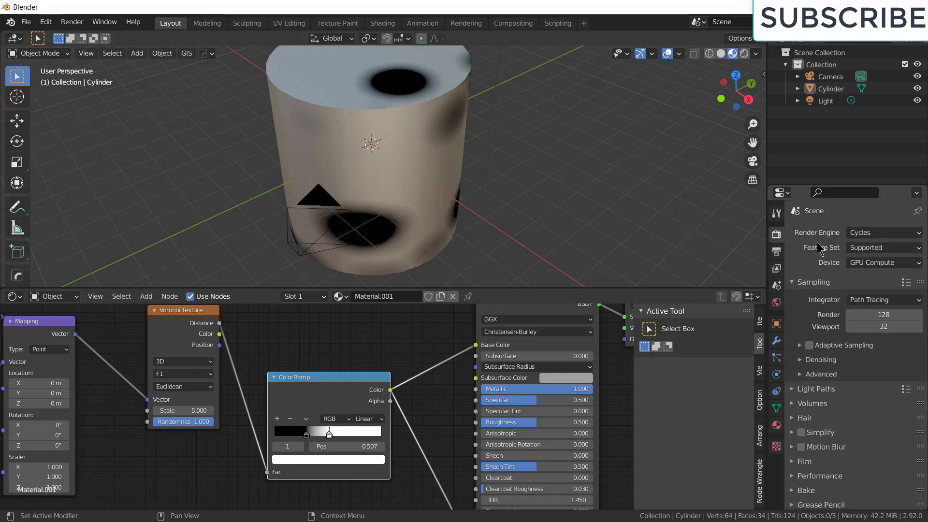
Step: Display the viewport in Rendered shading and move the ColorRamp's black stop to about 0.417 to sharpen the hole edges
click(744, 54)
middle_drag(382, 88, 349, 69)
scroll(398, 92, up, 2)
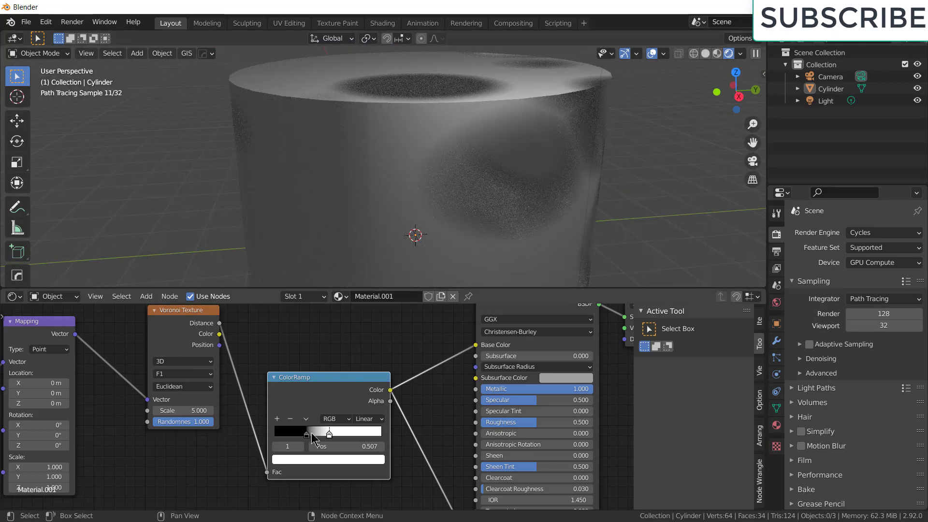
drag(307, 434, 325, 440)
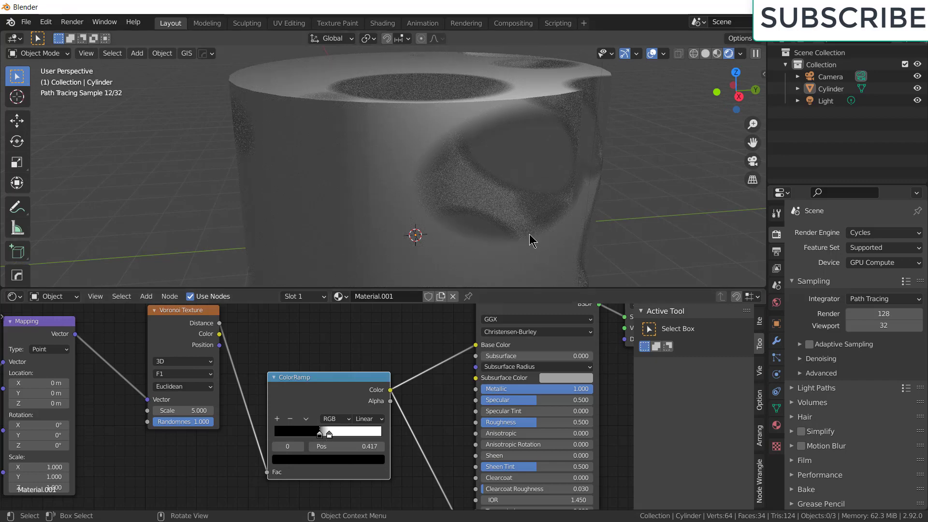
middle_drag(529, 234, 555, 246)
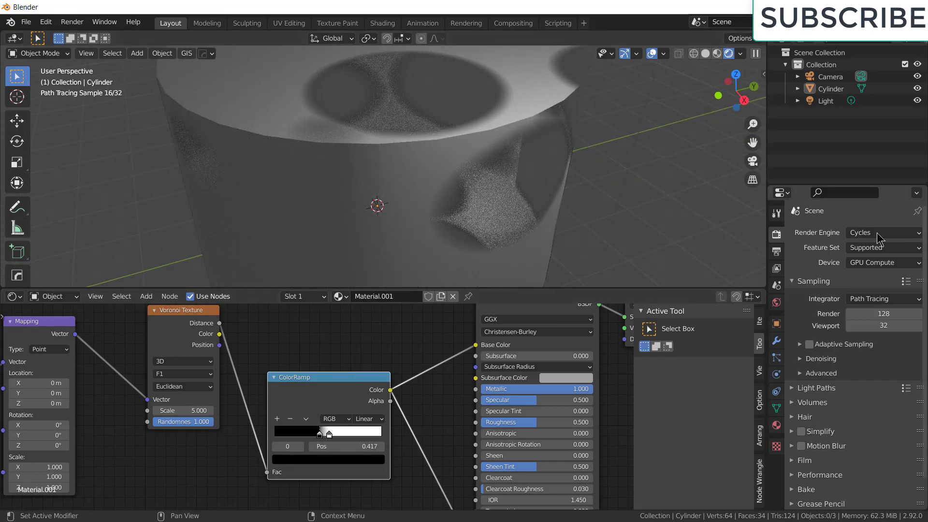
Step: Return the viewport to Material Preview shading and set the render engine to Eevee
click(717, 54)
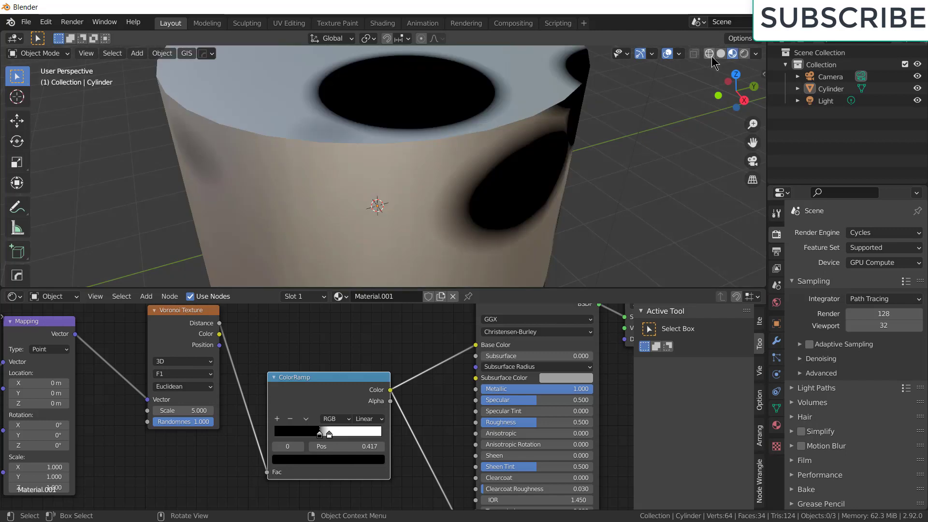
click(894, 234)
click(887, 247)
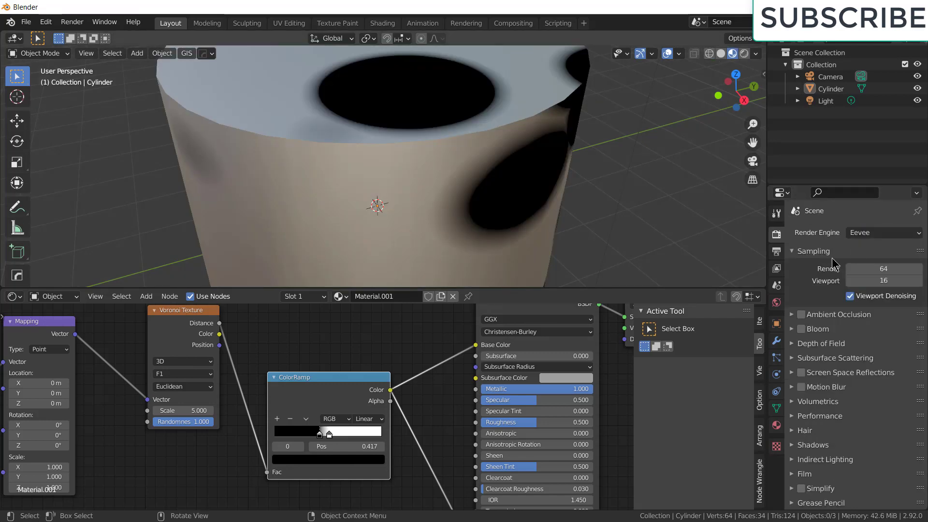
Step: Set both the blend mode and the shadow mode of the cylinder's material to Alpha Hashed
click(777, 425)
scroll(897, 397, down, 15)
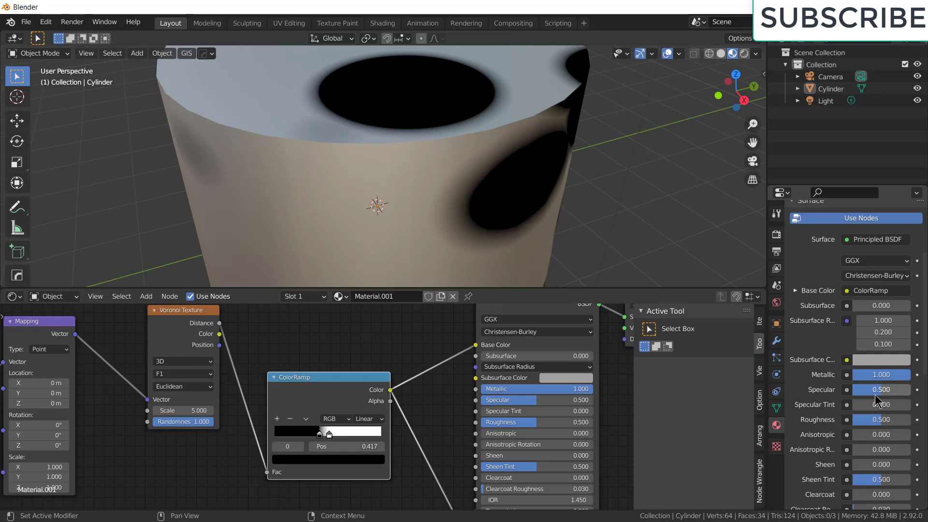
click(892, 381)
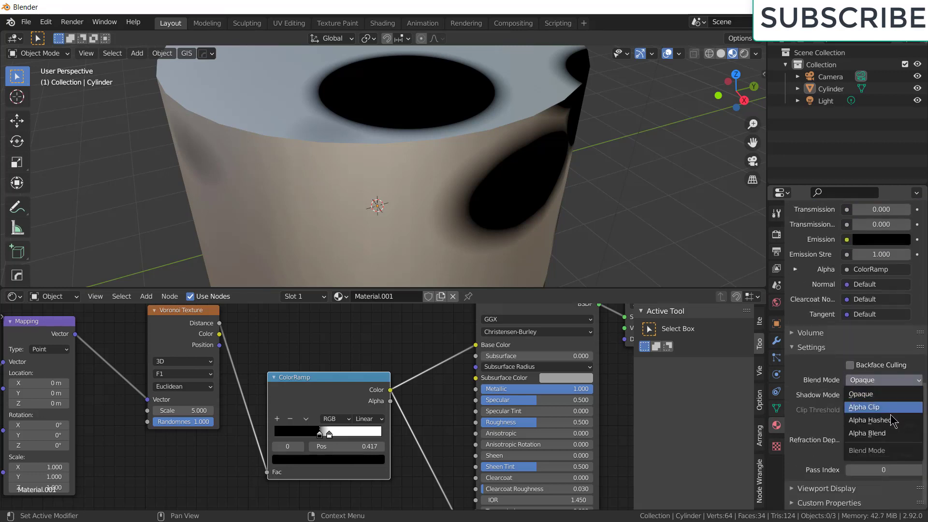
click(894, 420)
click(892, 397)
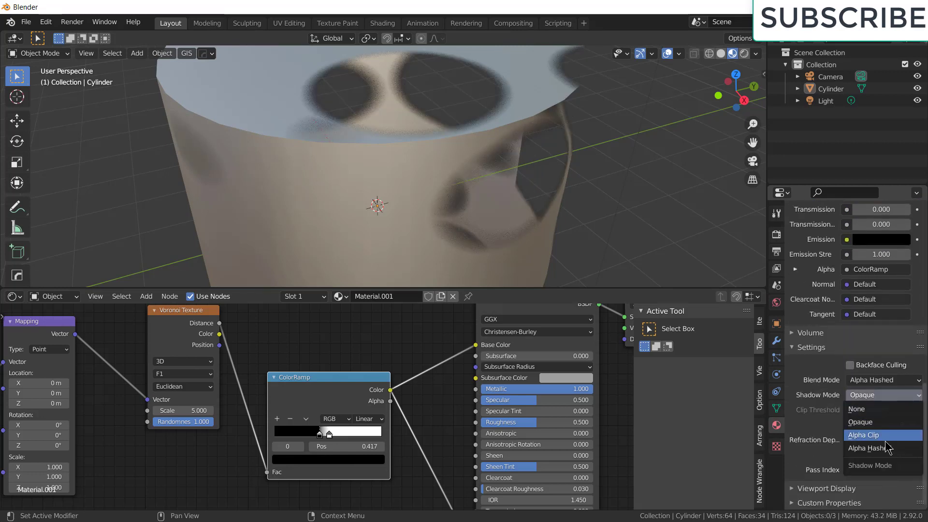
click(889, 445)
Step: Move the ColorRamp's black stop to about 0.507 for hard hole edges
middle_drag(609, 235, 436, 147)
scroll(472, 96, up, 3)
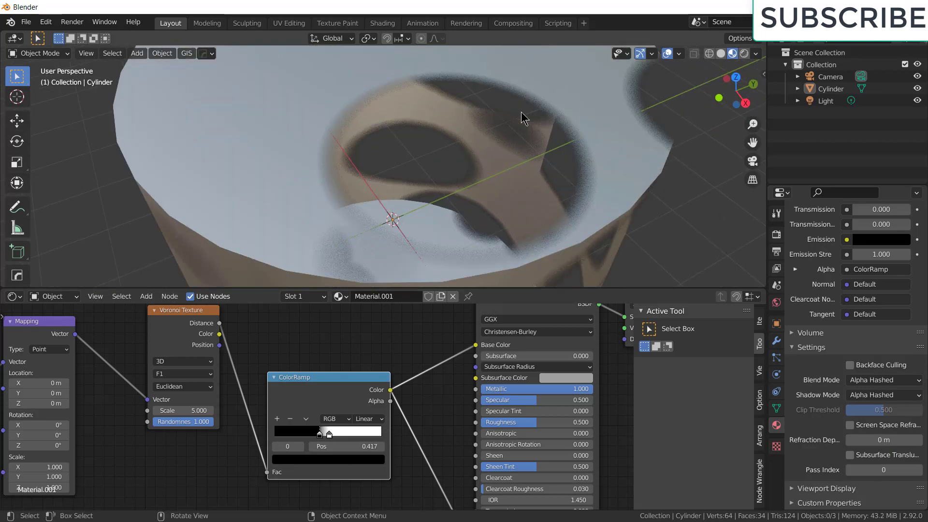
scroll(618, 186, down, 6)
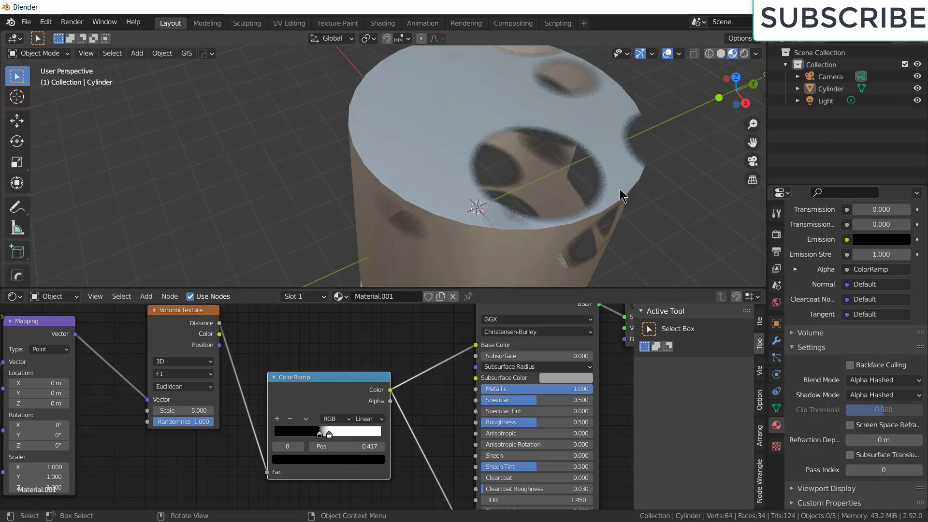
middle_drag(619, 190, 628, 196)
scroll(627, 196, up, 4)
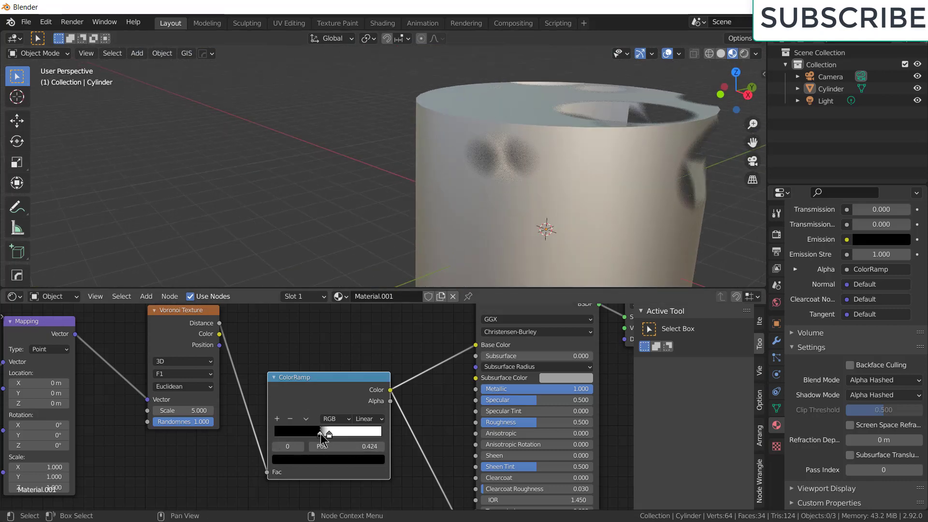
drag(321, 435, 330, 436)
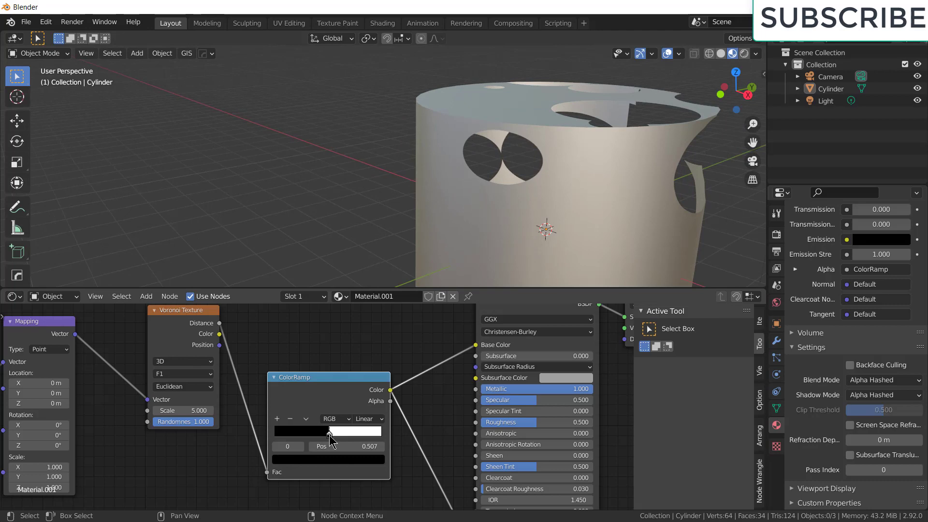
Step: Switch the Voronoi Texture to Smooth F1 with scale 9.3, smoothness about 0.087 and randomness 0
middle_drag(508, 203, 527, 211)
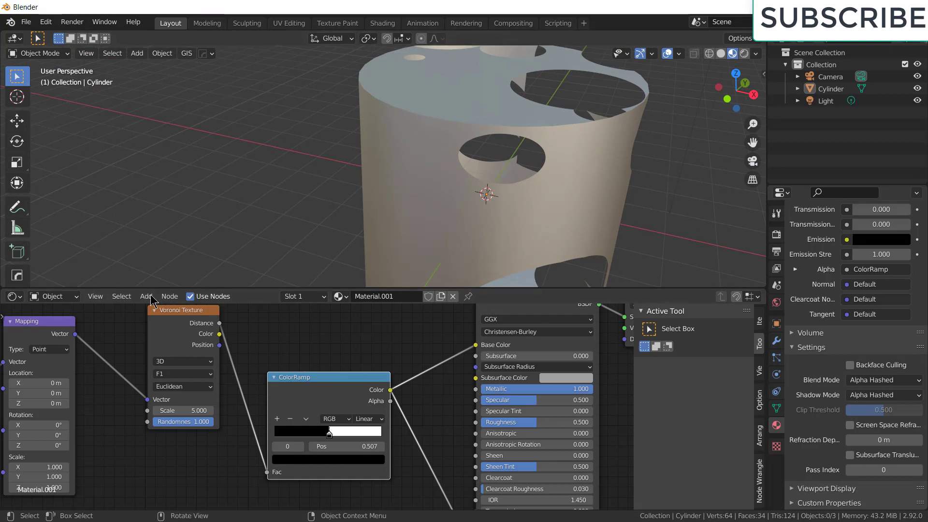
click(183, 374)
click(198, 409)
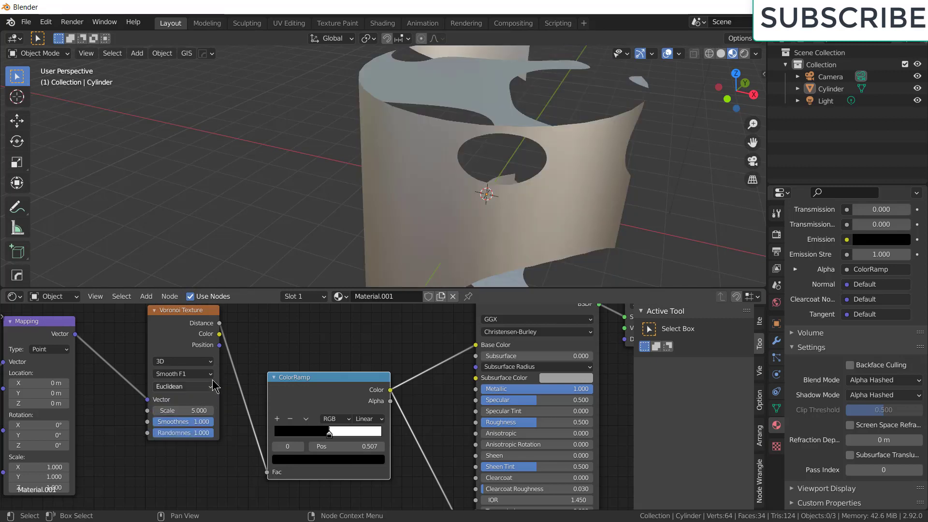
drag(163, 410, 162, 433)
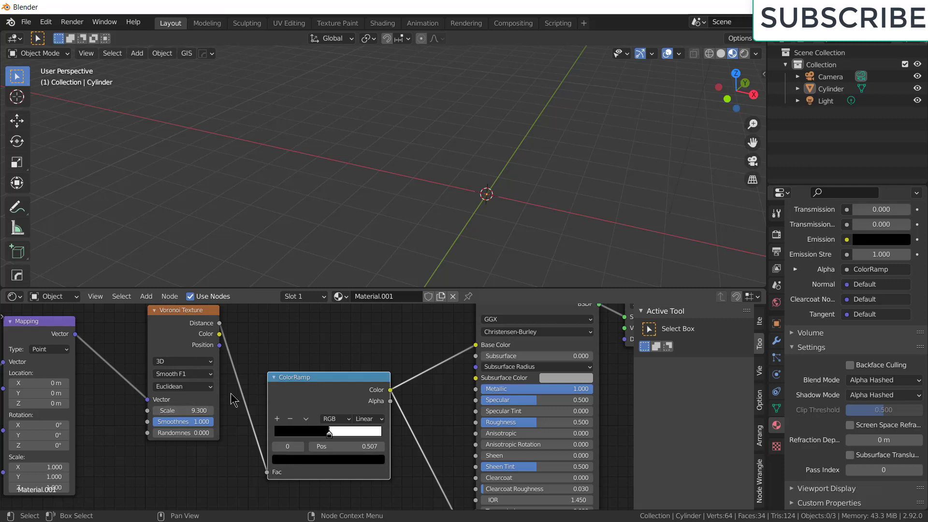
drag(209, 421, 160, 422)
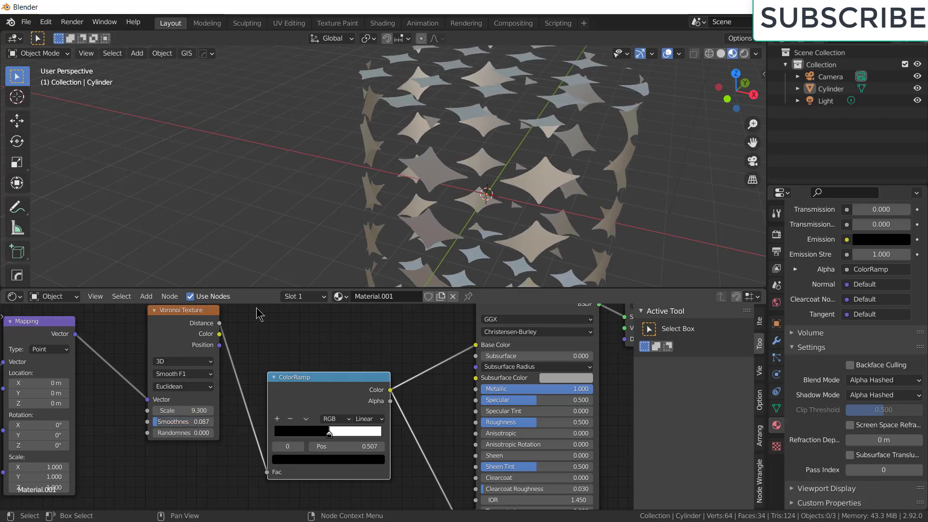
Step: Nudge the ColorRamp node slightly and select its white stop
middle_drag(334, 183, 394, 211)
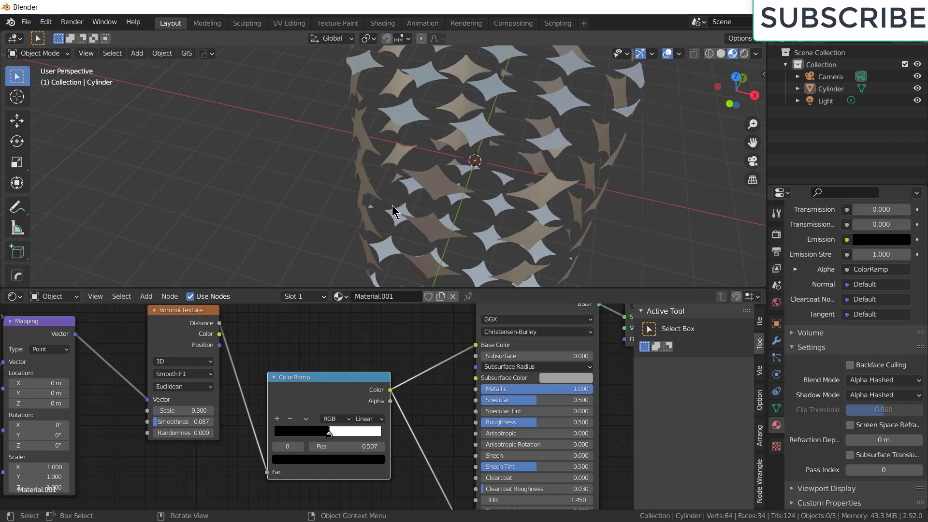
key(g)
click(336, 438)
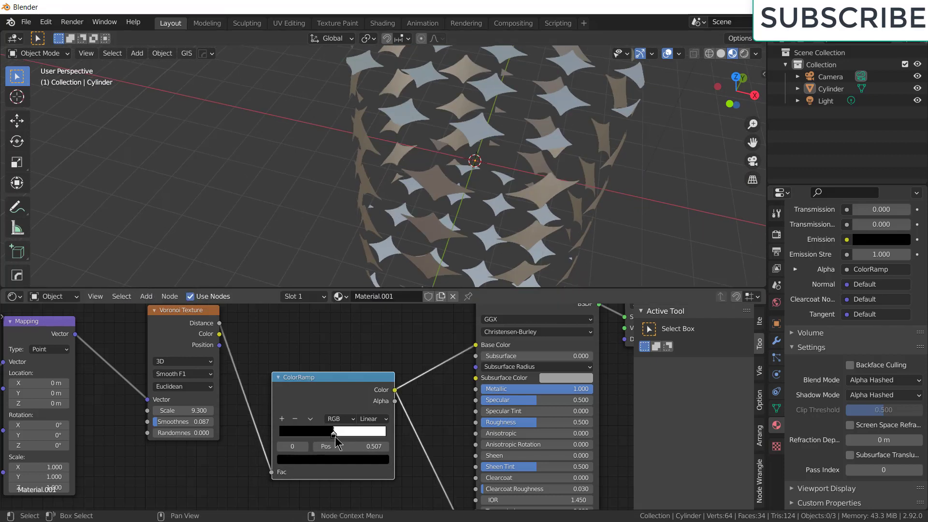
drag(333, 436, 330, 435)
drag(330, 434, 329, 438)
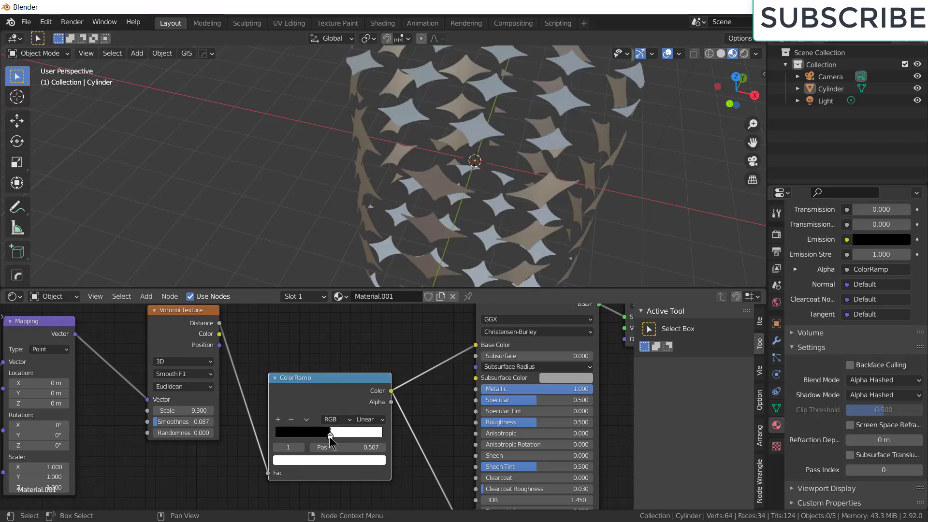
Step: Try moving the ColorRamp's black stop past the white stop to about 0.558 to invert the pattern
scroll(415, 149, down, 3)
middle_drag(414, 149, 406, 199)
scroll(422, 184, down, 2)
scroll(423, 185, down, 3)
scroll(406, 198, up, 5)
scroll(387, 191, down, 1)
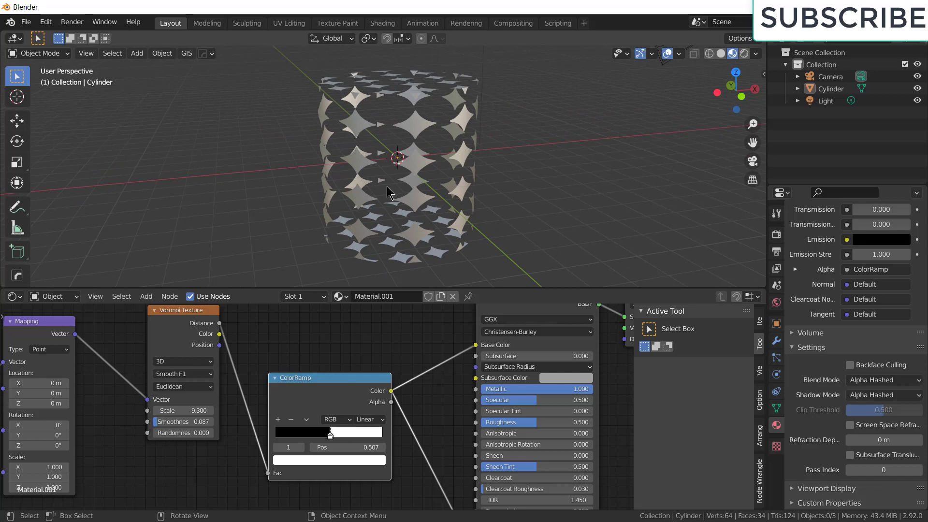
scroll(386, 191, up, 1)
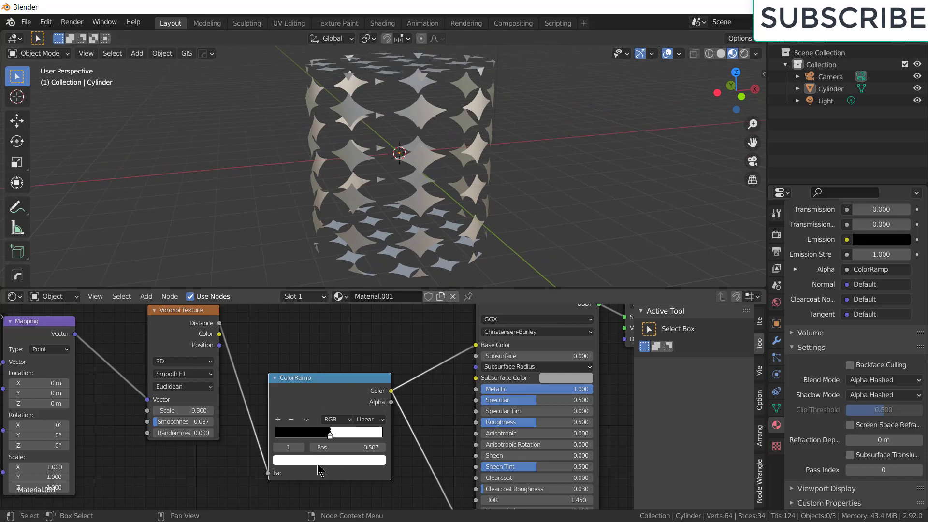
key(g)
click(335, 437)
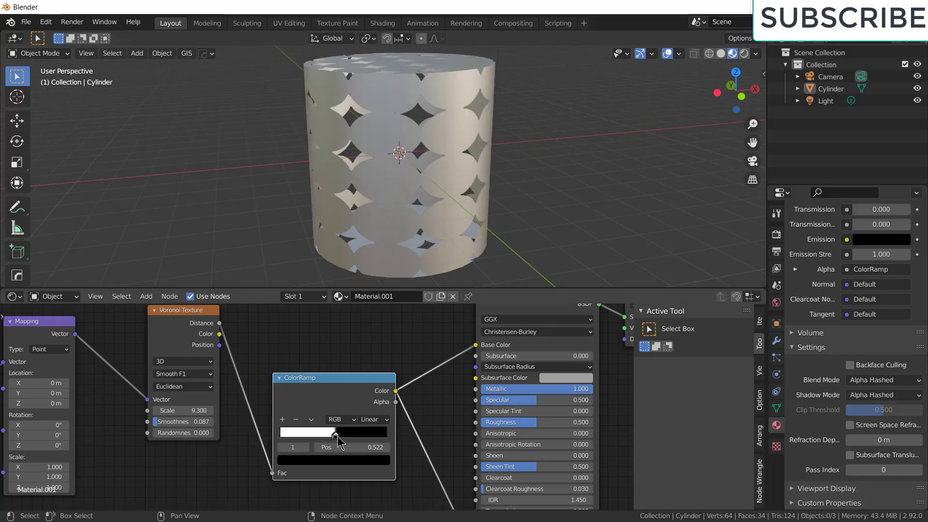
drag(337, 437, 341, 438)
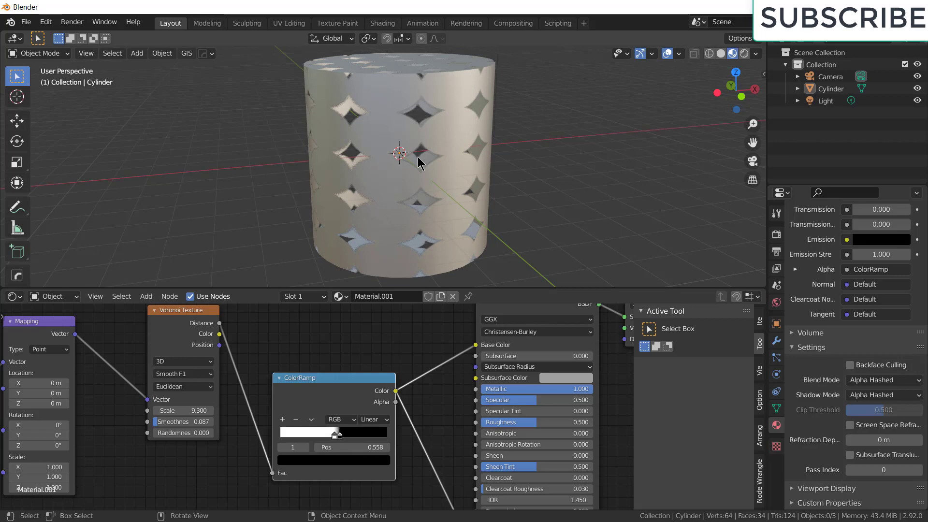
Step: Move the ColorRamp's black stop to about 0.438 and its white stop to about 0.449
drag(340, 435, 327, 435)
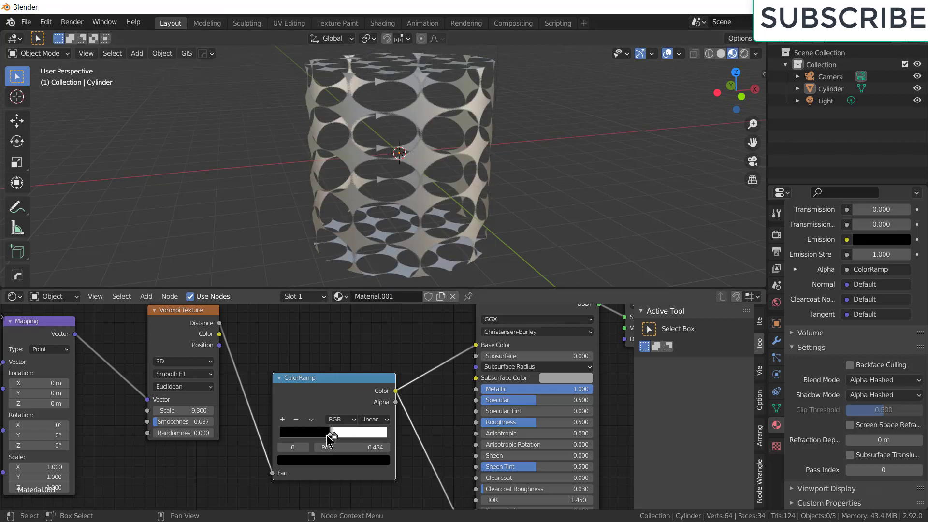
middle_drag(388, 185, 338, 186)
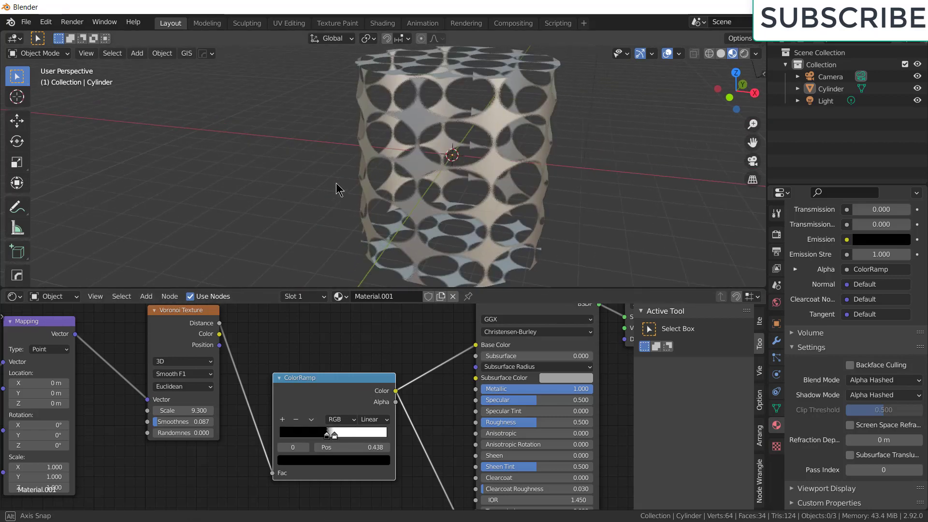
scroll(333, 435, up, 2)
scroll(332, 437, up, 4)
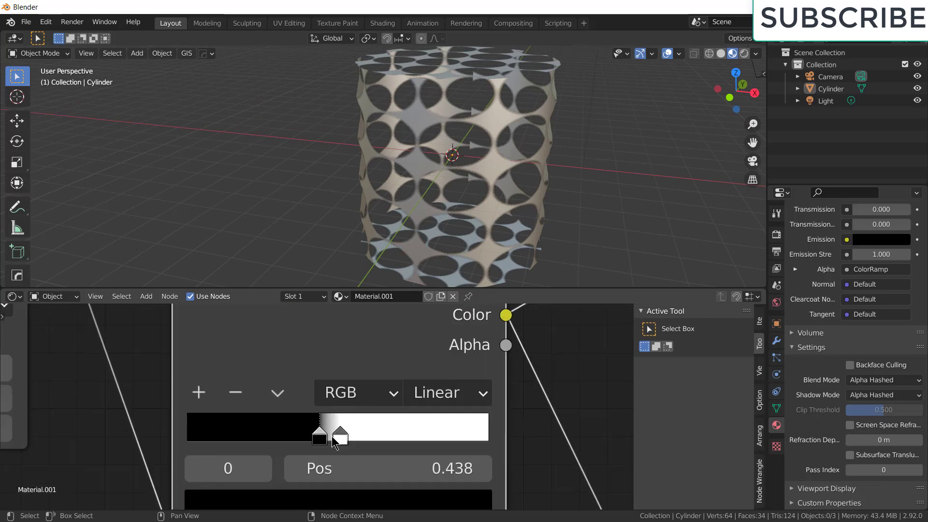
drag(341, 439, 323, 439)
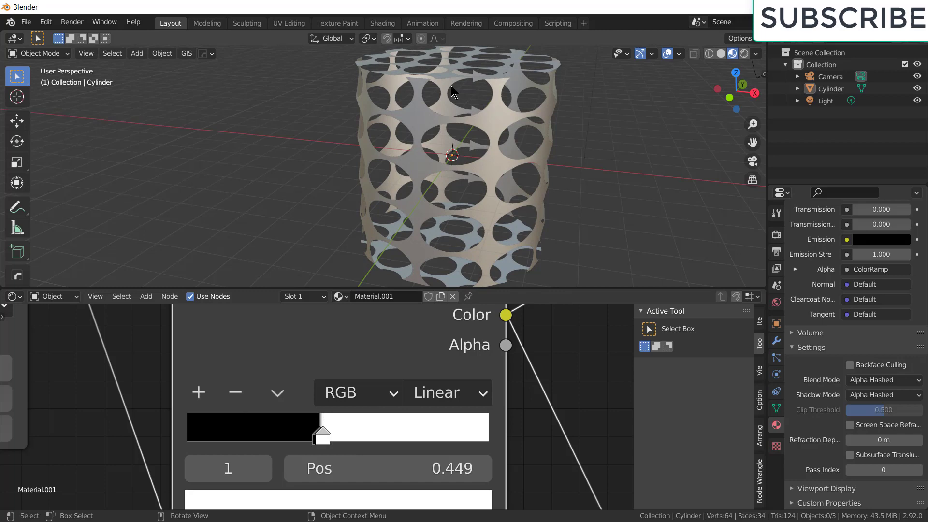
Step: Raise the Voronoi Texture's scale to 27.8 to multiply the holes
middle_drag(377, 188, 384, 164)
scroll(383, 165, down, 5)
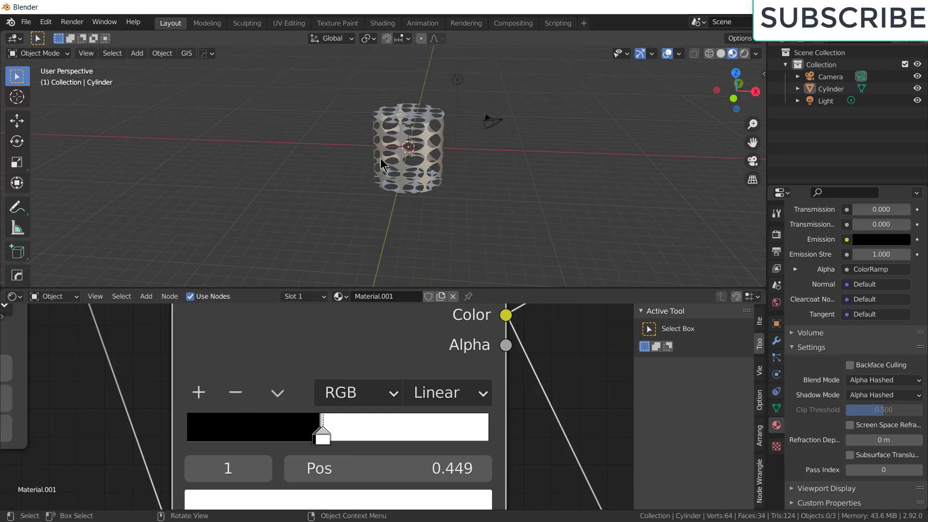
middle_drag(165, 435, 358, 432)
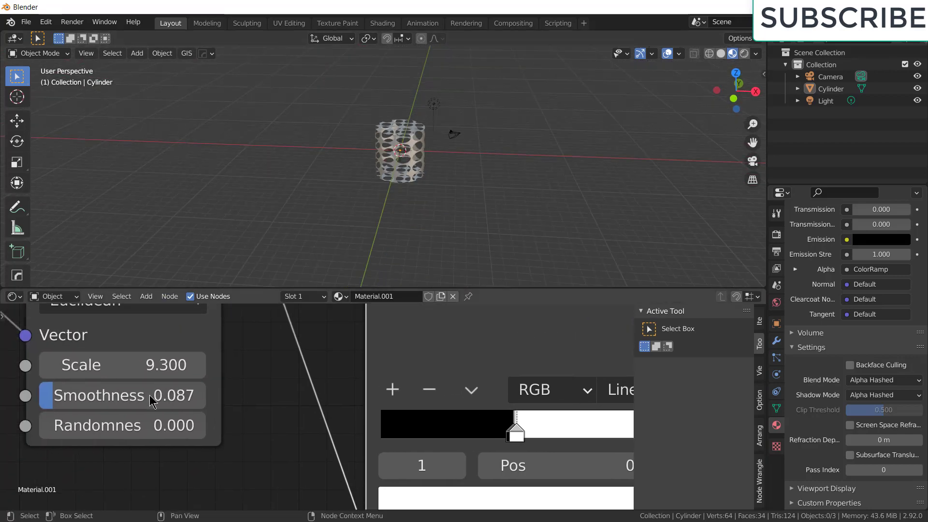
drag(124, 365, 380, 365)
scroll(414, 160, up, 10)
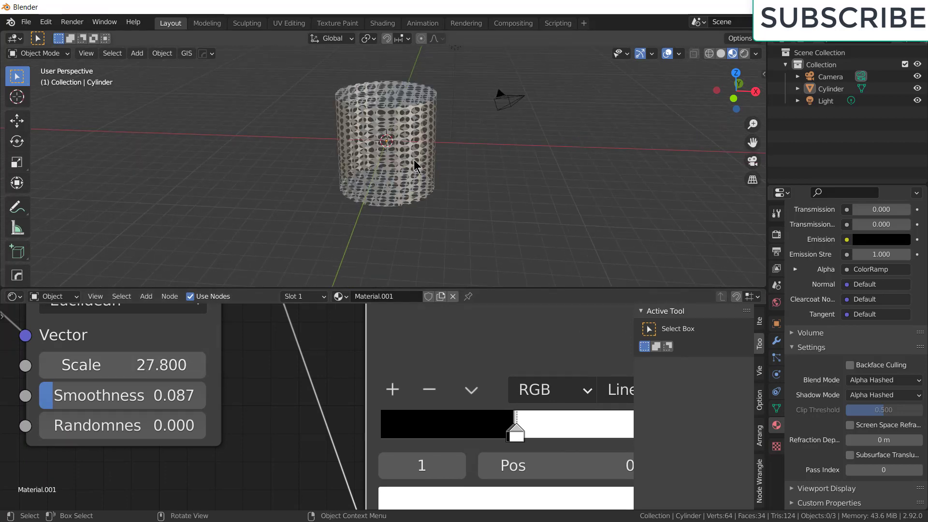
Step: Set the Voronoi Texture's smoothness to 0
scroll(391, 125, down, 4)
middle_drag(429, 101, 353, 147)
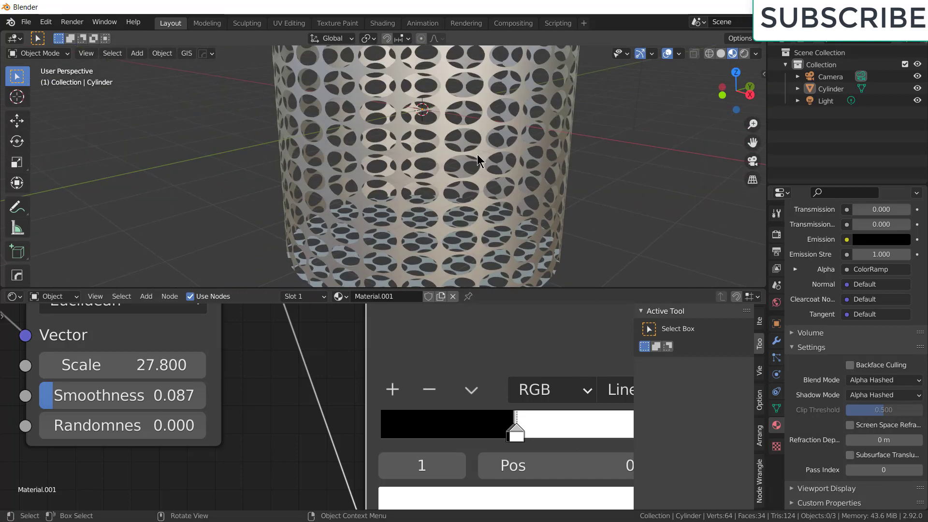
scroll(478, 154, down, 6)
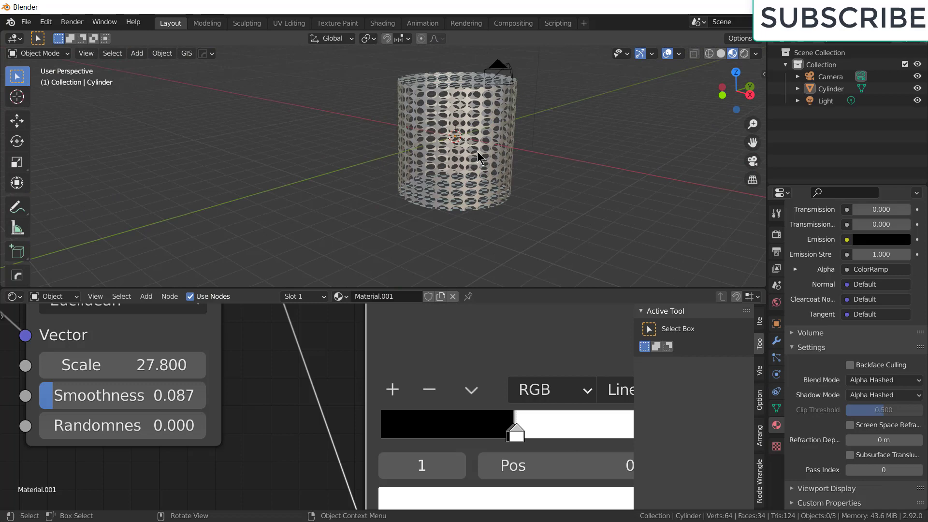
middle_drag(478, 152, 324, 230)
drag(126, 395, 97, 396)
Step: Change the Voronoi Texture's feature output to Distance to Edge
scroll(188, 339, down, 4)
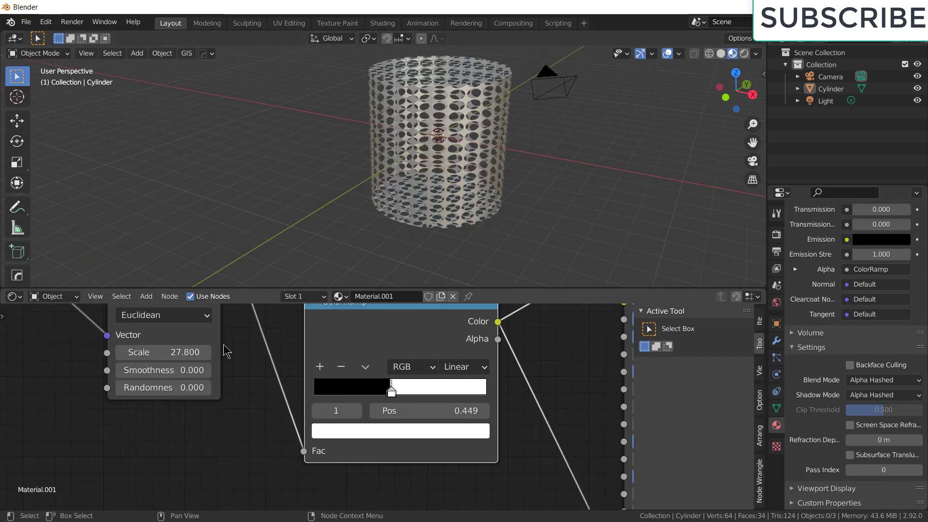
middle_drag(234, 371, 368, 430)
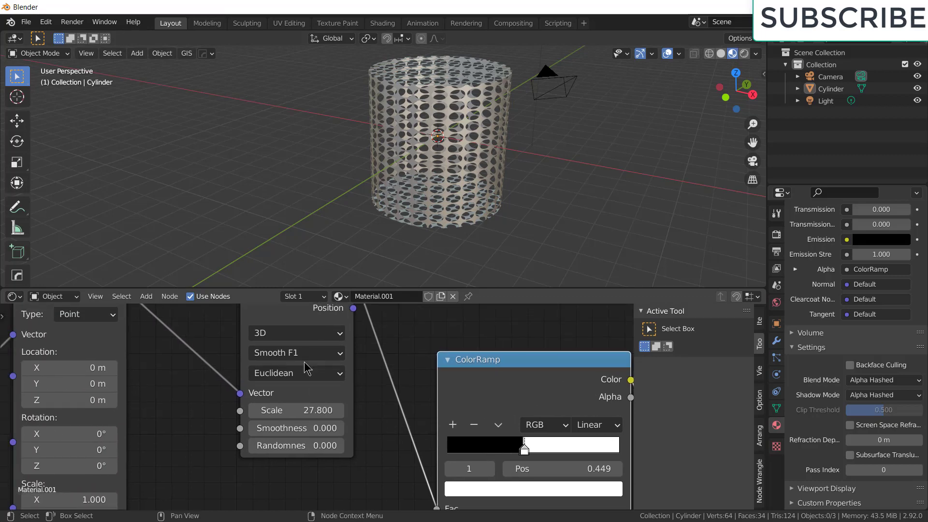
click(313, 354)
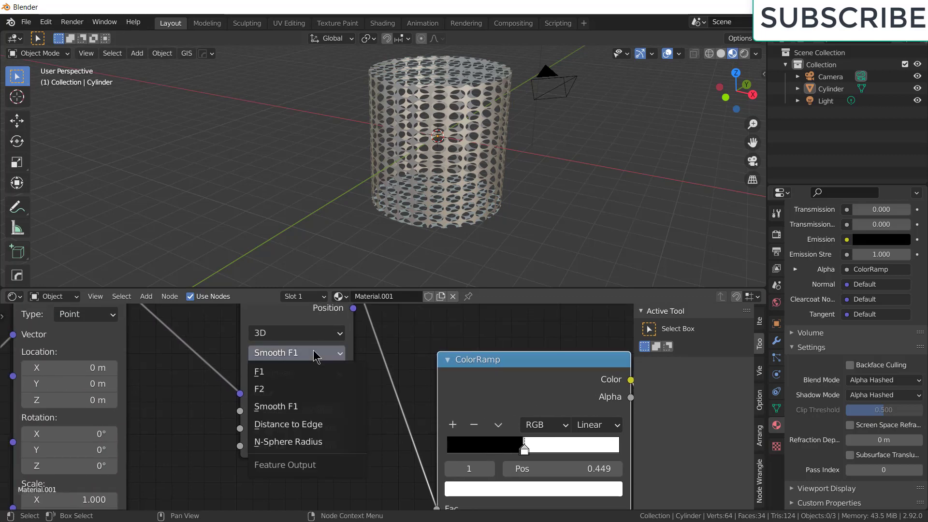
click(313, 423)
scroll(443, 118, up, 5)
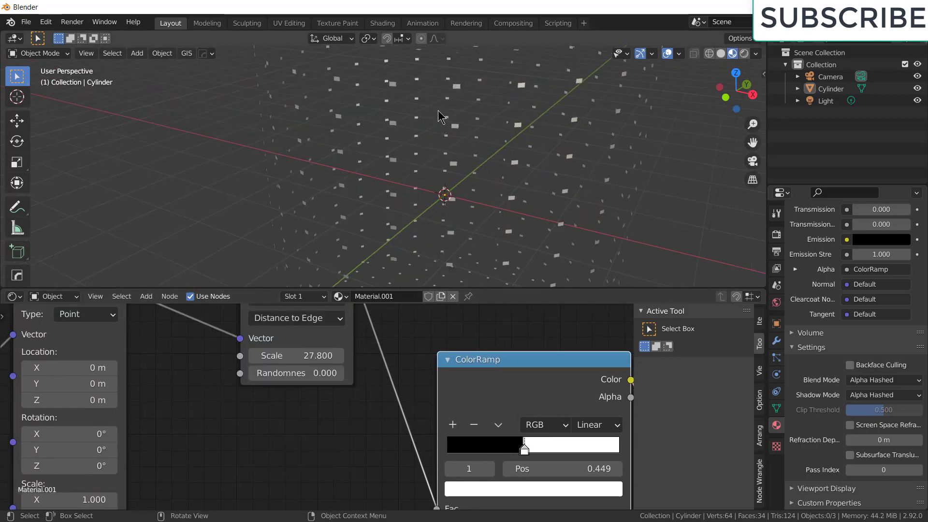
Step: Move the ColorRamp's white stop past the black stop, to about 0.402, to invert the pattern
scroll(492, 397, down, 3)
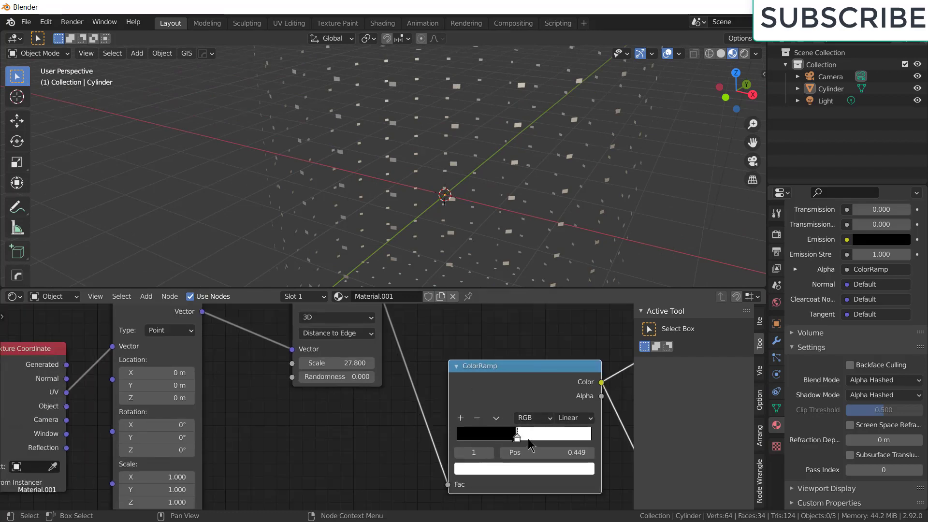
scroll(492, 398, up, 3)
middle_drag(472, 174, 489, 208)
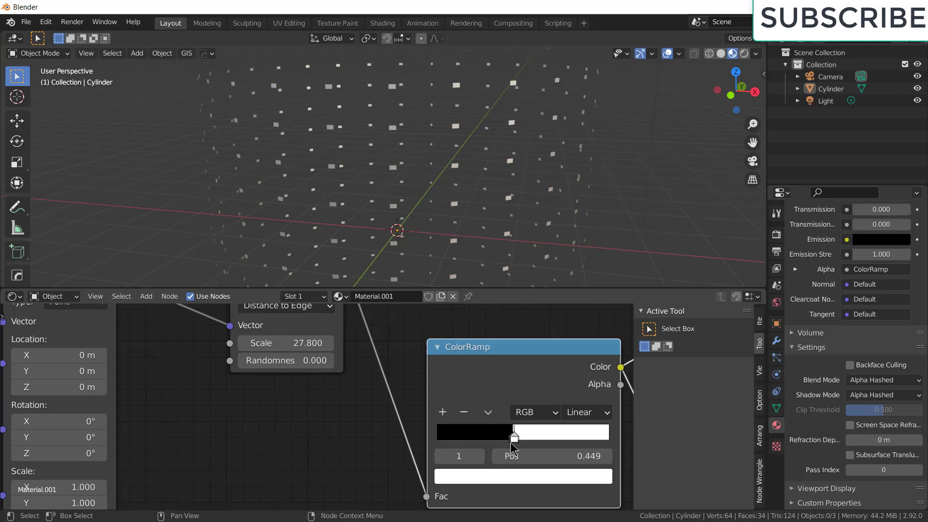
drag(512, 436, 509, 438)
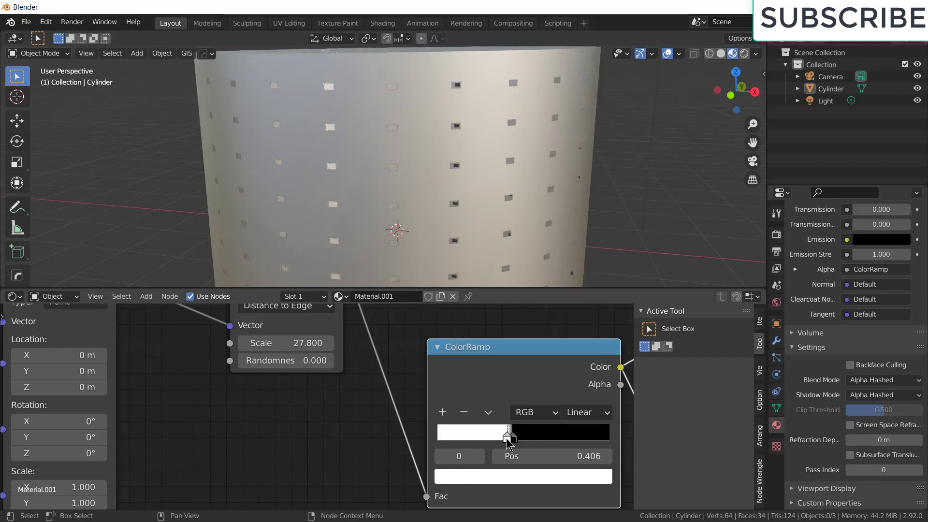
middle_drag(530, 100, 441, 255)
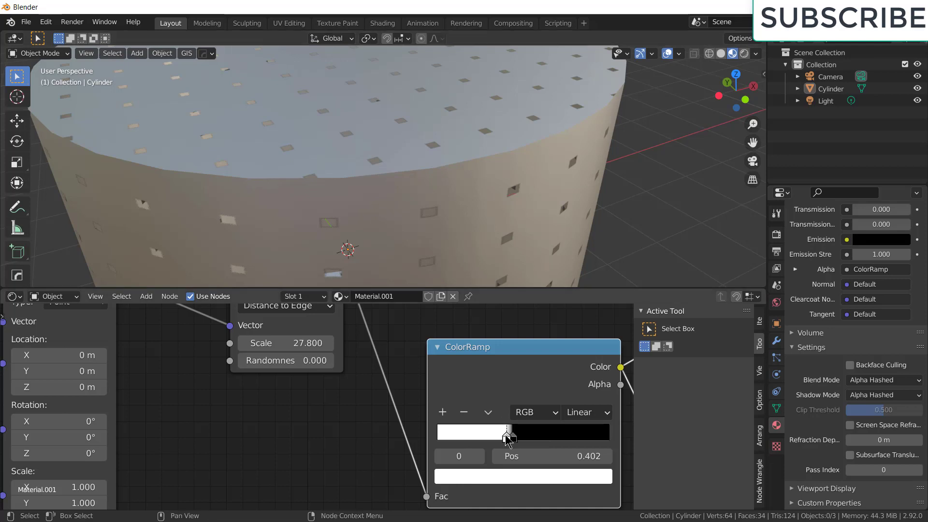
Step: Try N-Sphere Radius as the Voronoi Texture's feature output and settle on Smooth F1
shift+scroll(306, 387, up, 5)
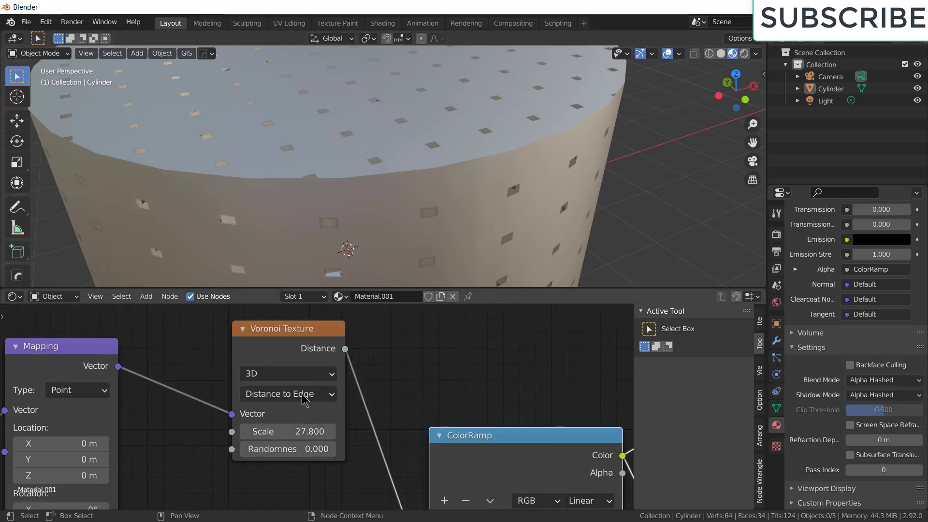
click(305, 395)
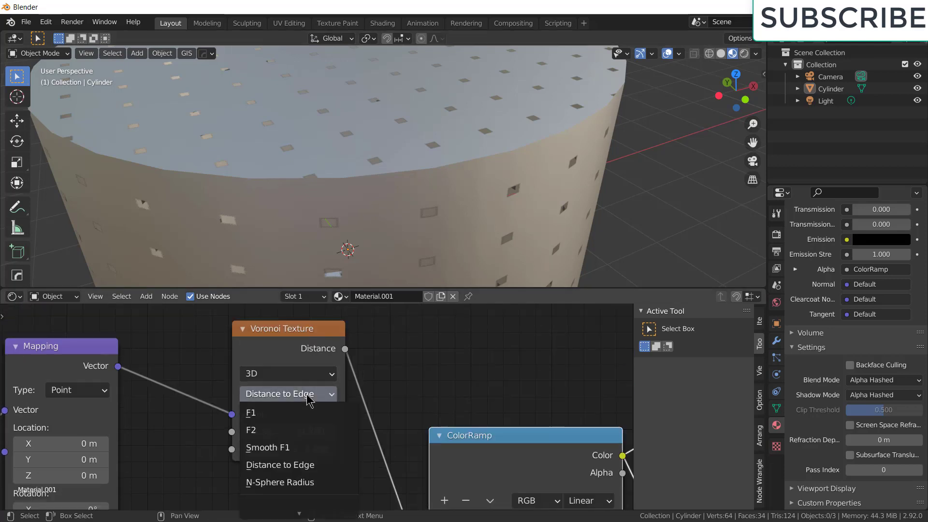
click(312, 482)
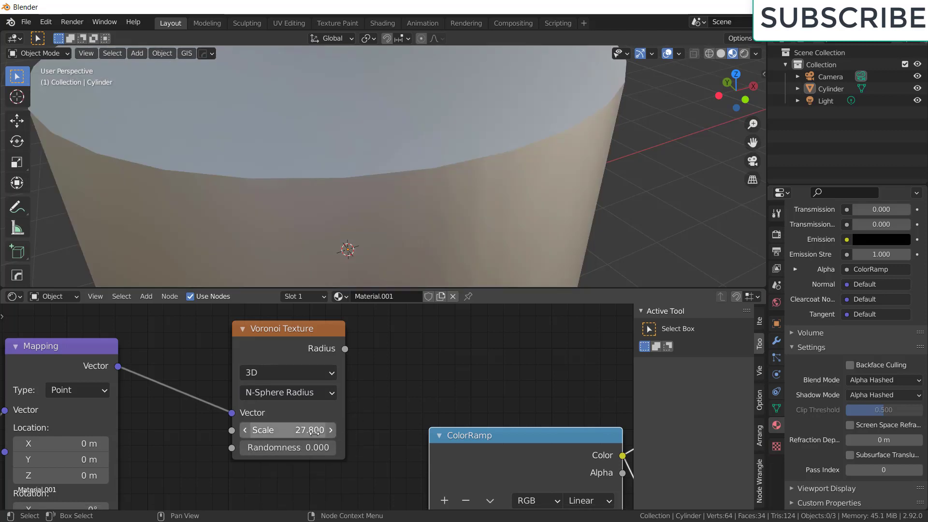
click(314, 396)
click(313, 450)
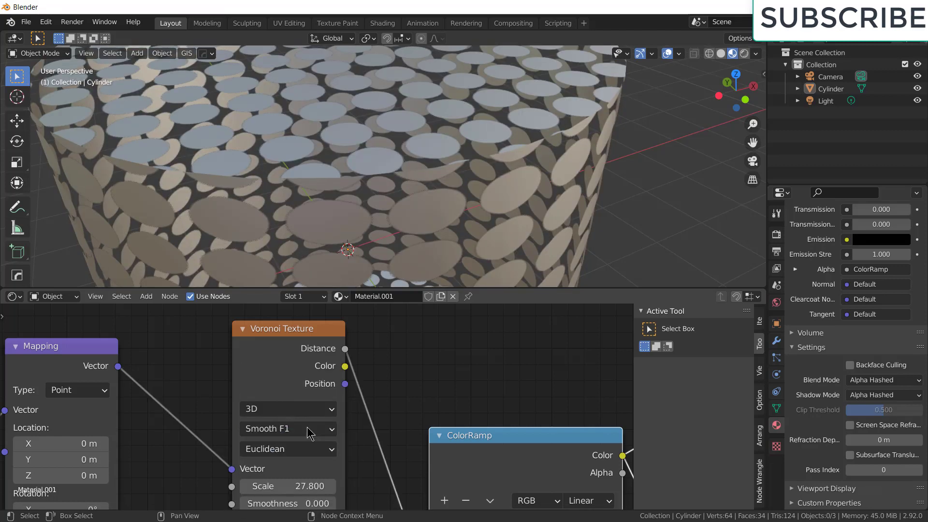
Step: Move the ColorRamp's white stop back past the black stop, to about 0.449, so the ellipses become holes
scroll(462, 399, down, 3)
middle_drag(399, 395, 396, 393)
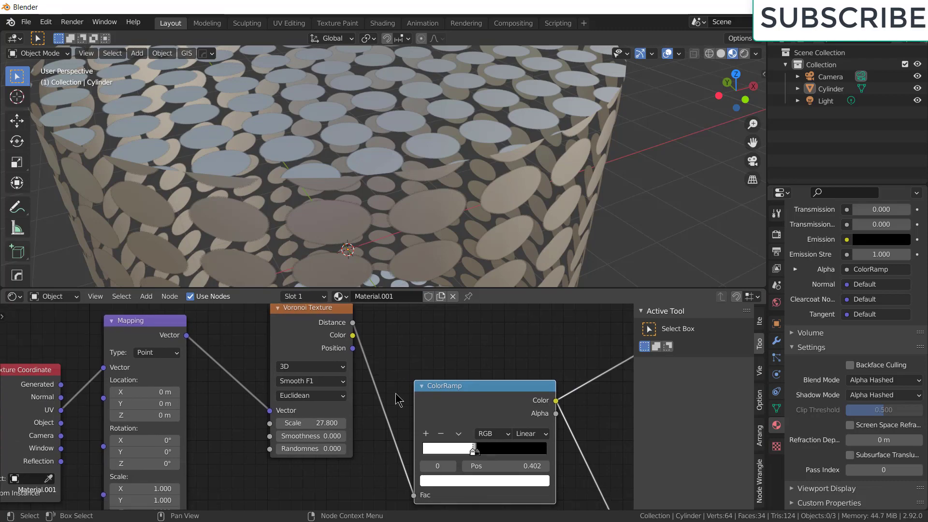
drag(473, 454, 482, 453)
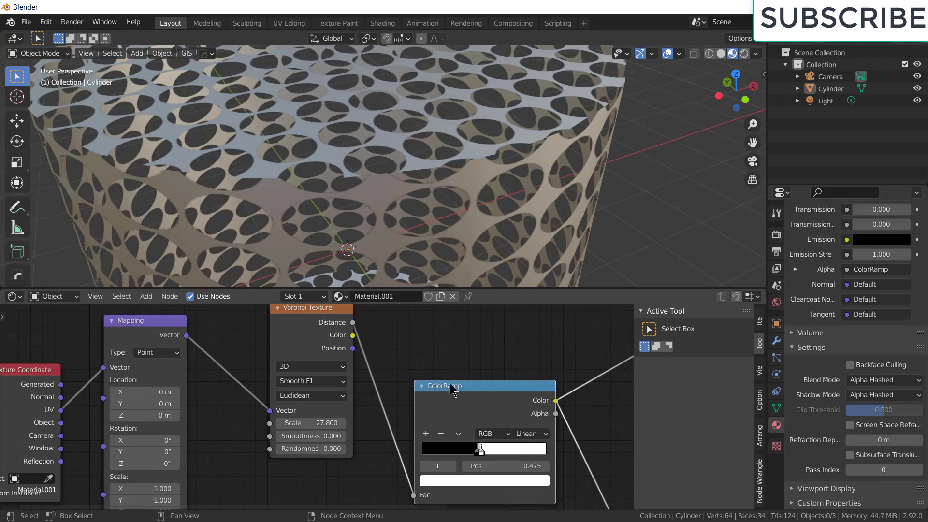
middle_drag(342, 214, 440, 261)
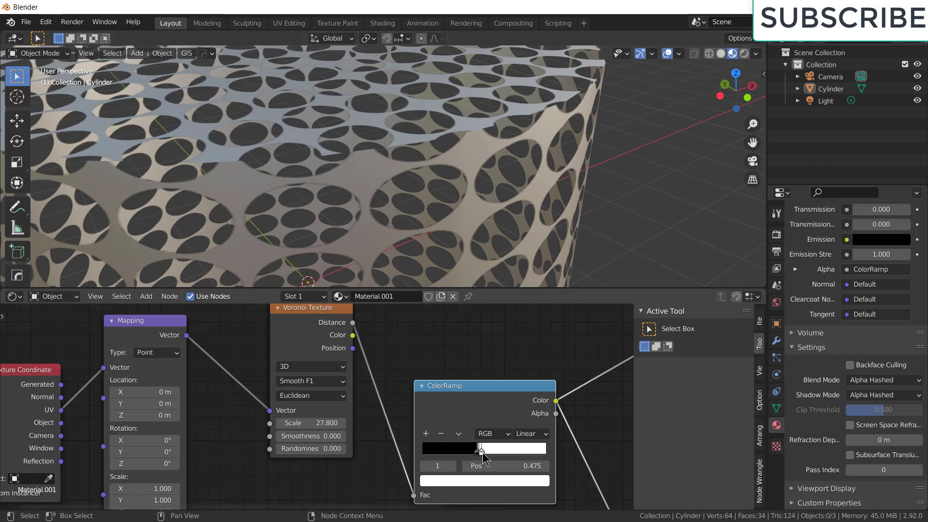
drag(483, 453, 473, 450)
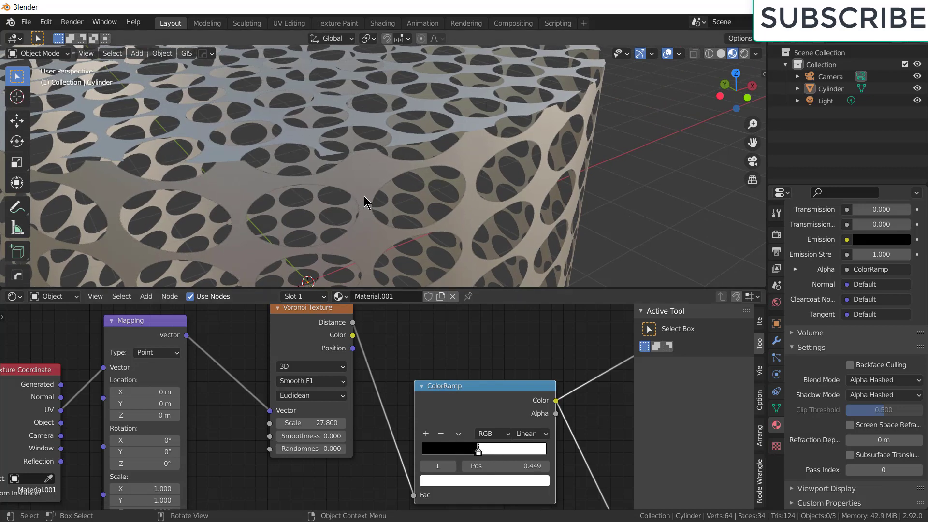
Step: Change the Voronoi Texture's feature output to F1 and raise its scale to 33
click(312, 381)
click(317, 401)
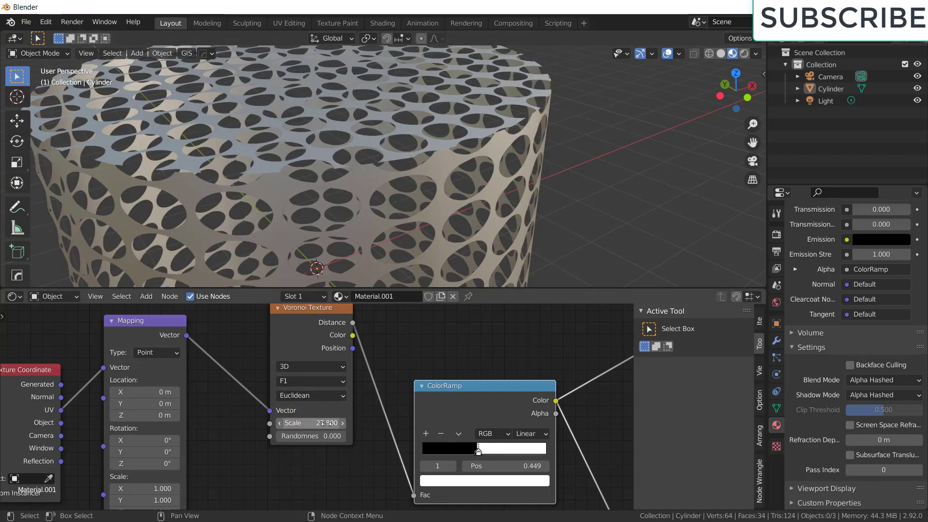
drag(325, 423, 372, 423)
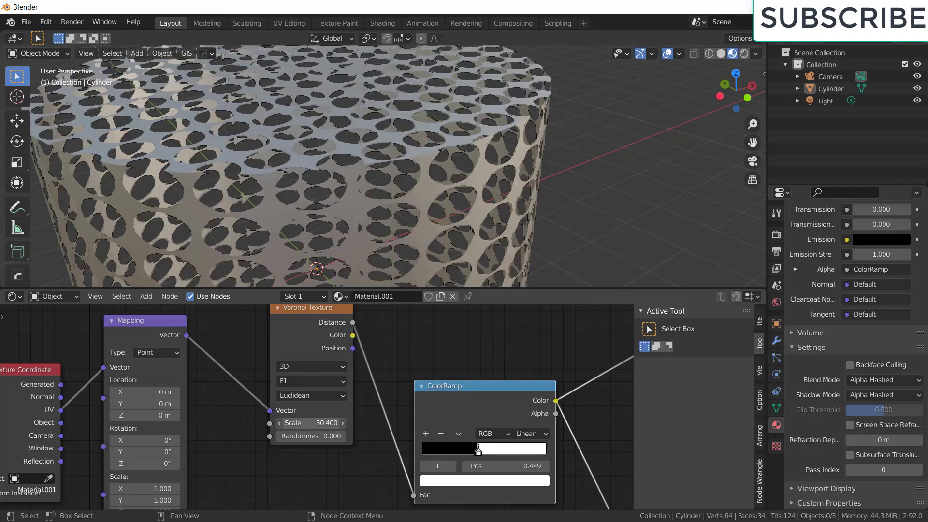
Step: Try F2 as the Voronoi Texture's feature output and return it to Smooth F1
click(312, 381)
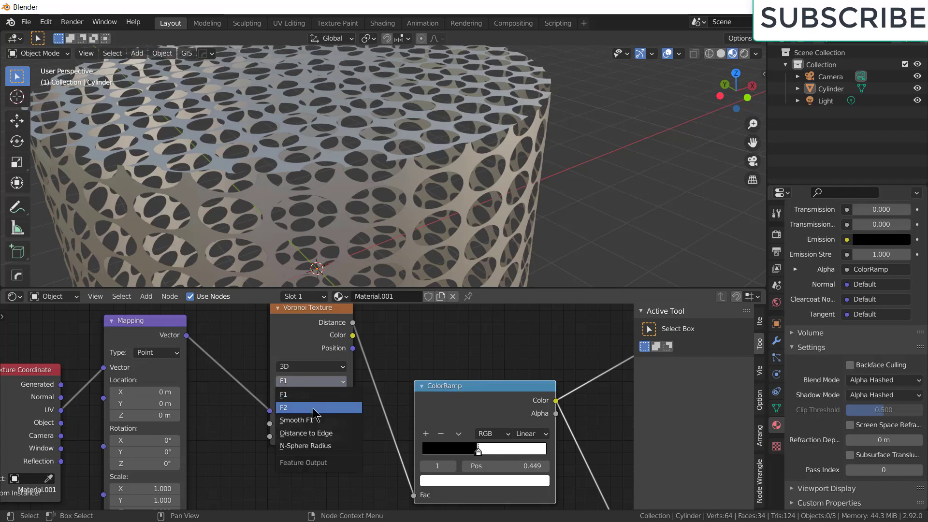
click(314, 409)
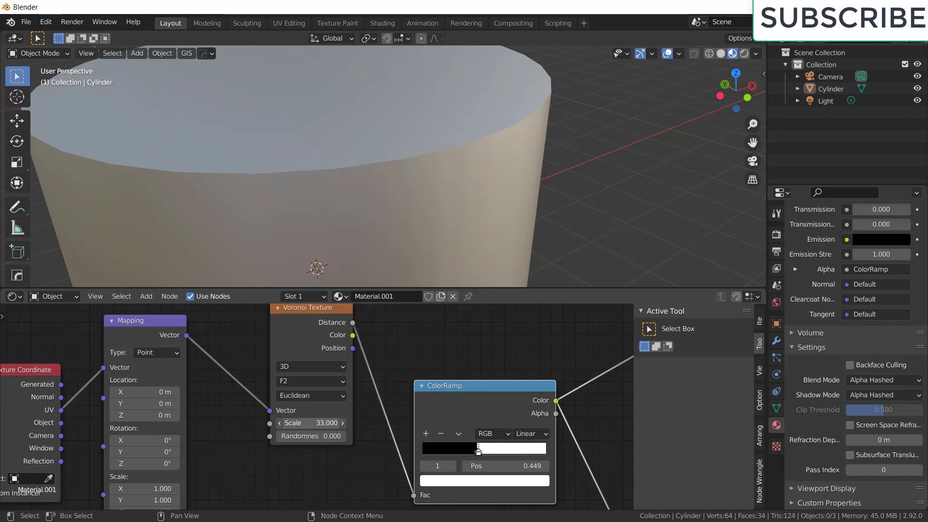
click(311, 381)
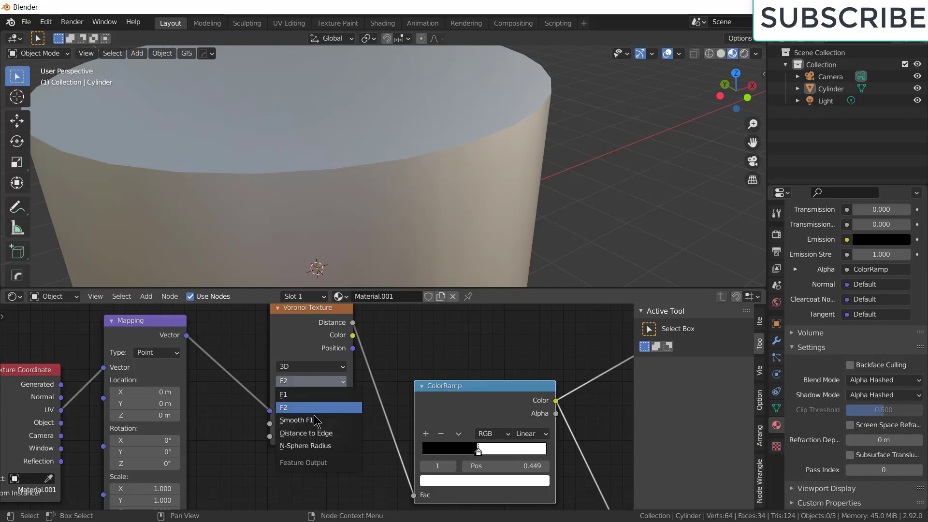
click(316, 420)
Step: Raise the Voronoi Texture's scale to 61.8 to make the cylinder's holes smaller and denser
scroll(394, 270, down, 6)
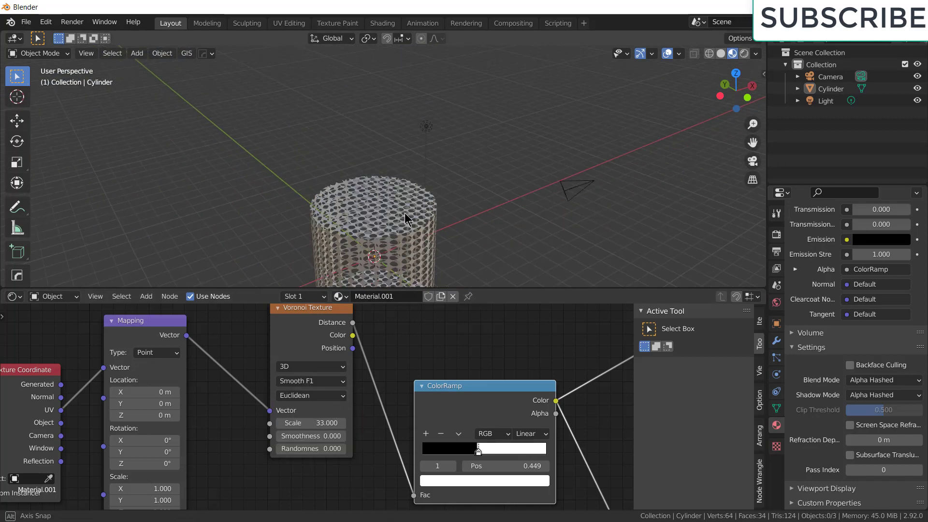
middle_drag(409, 220, 322, 183)
scroll(355, 192, up, 3)
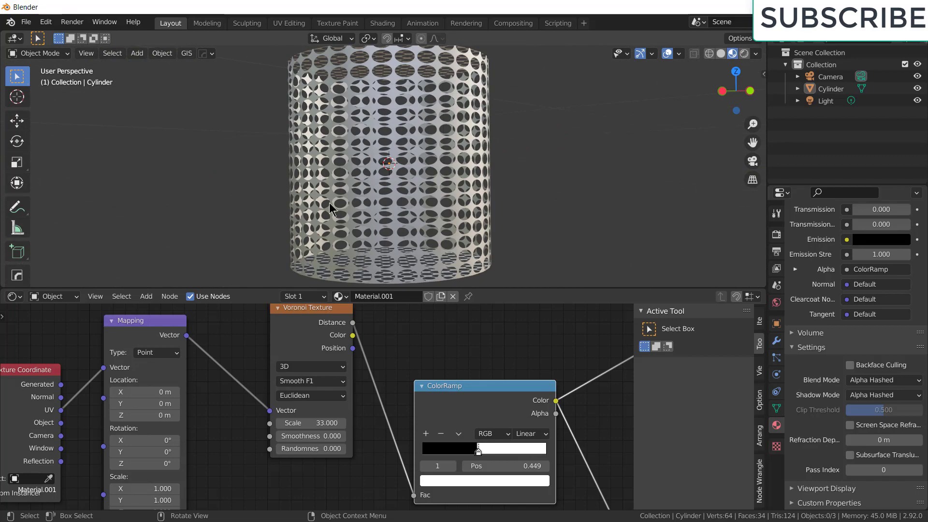
drag(310, 423, 366, 423)
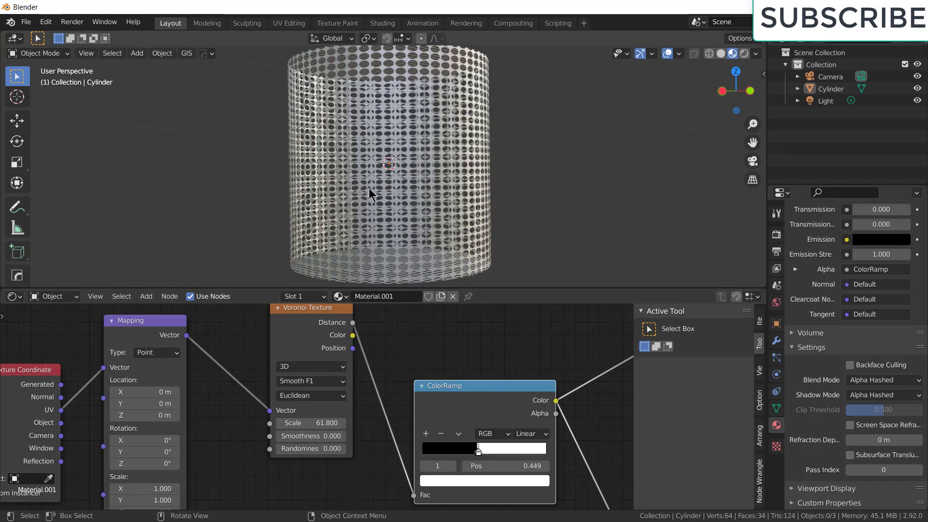
middle_drag(371, 194, 417, 106)
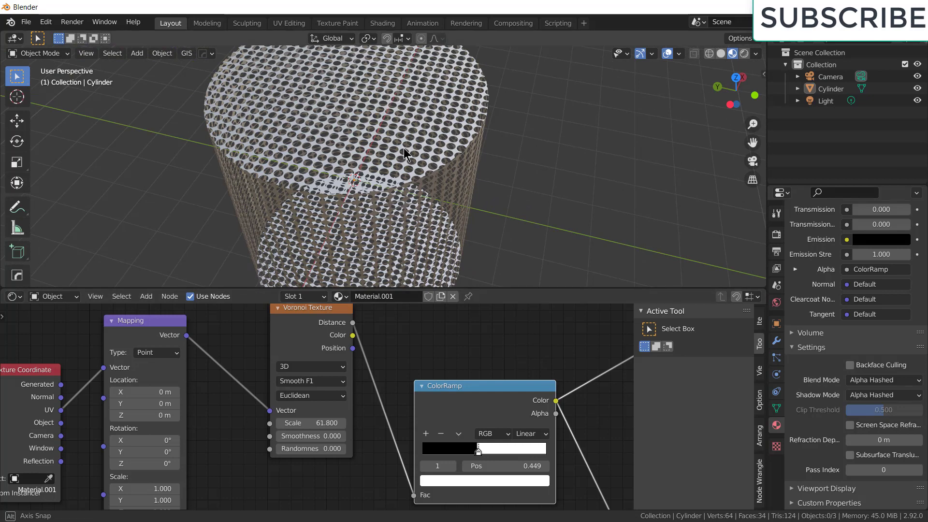
middle_drag(426, 220, 340, 221)
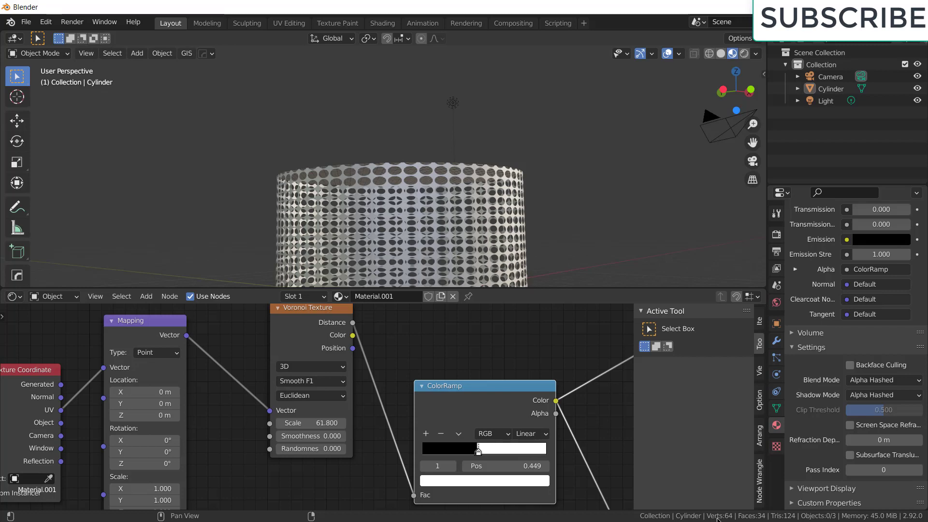
middle_drag(455, 203, 438, 219)
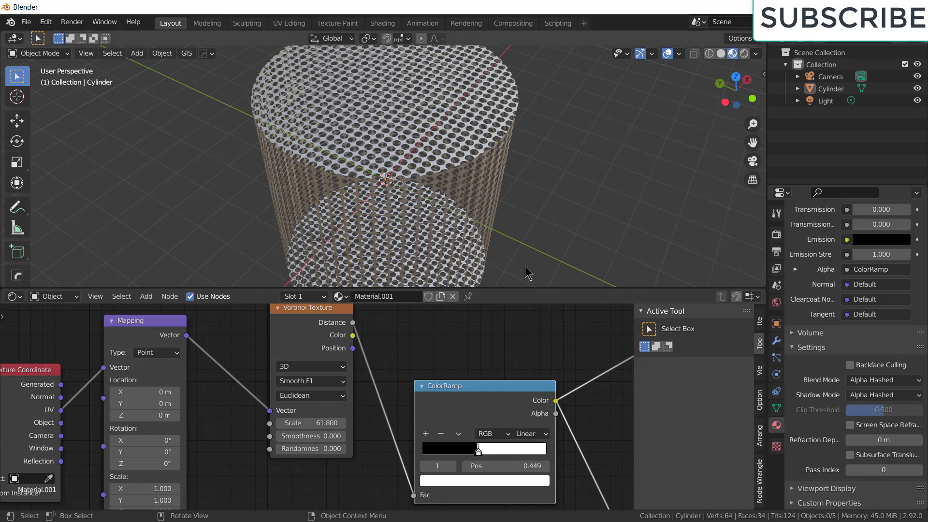
Step: Add a plane mesh and move it straight down along the Z axis to the base of the cylinder
middle_drag(520, 237, 504, 148)
scroll(521, 204, down, 3)
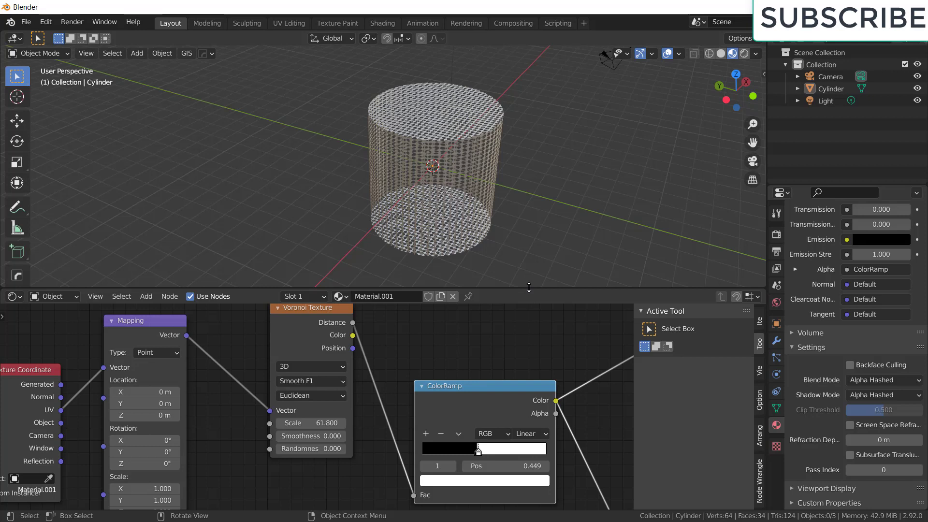
click(137, 54)
mouse_move(152, 67)
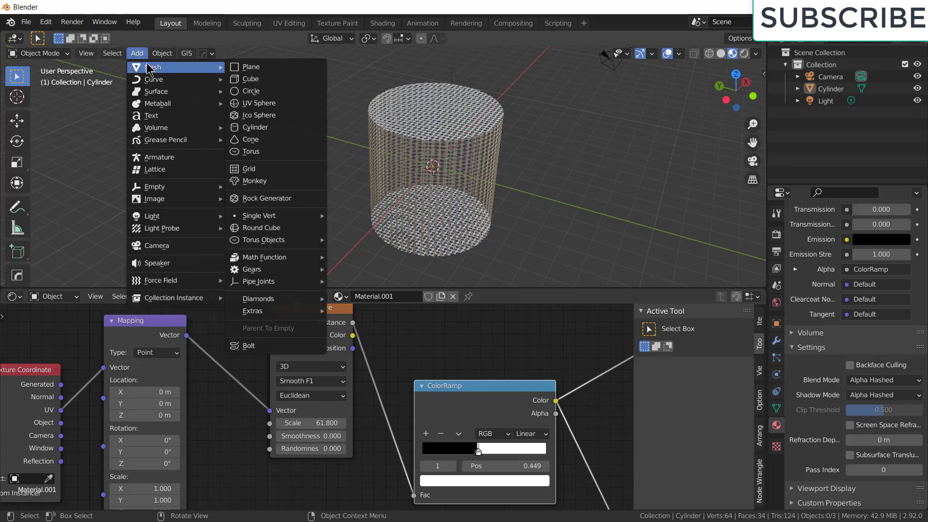
click(296, 72)
key(g)
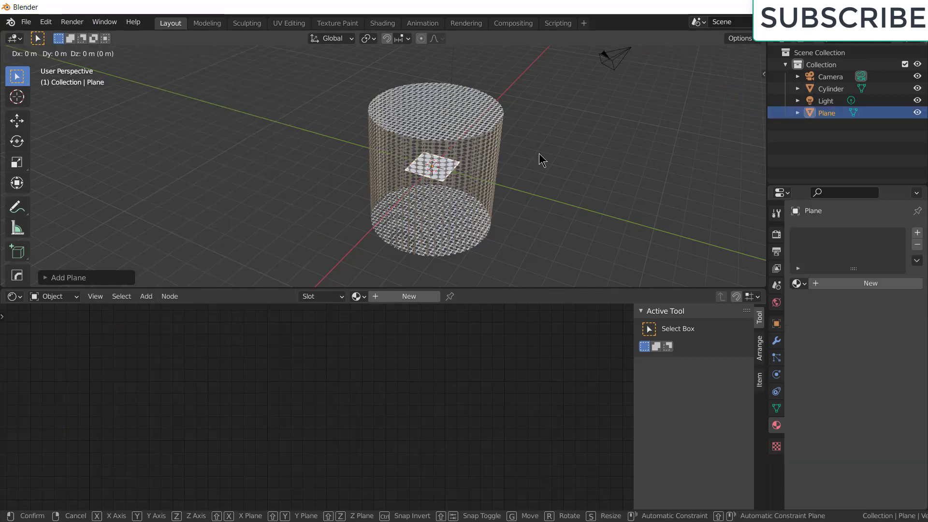
key(z)
click(547, 241)
Step: Scale the plane up uniformly so it forms a wide floor extending well beyond the cylinder
key(s)
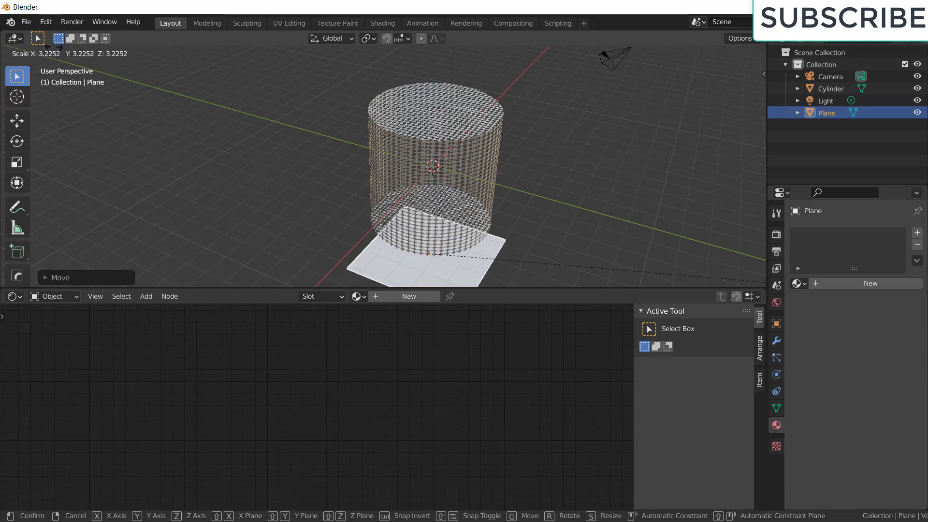
click(74, 72)
scroll(454, 152, down, 3)
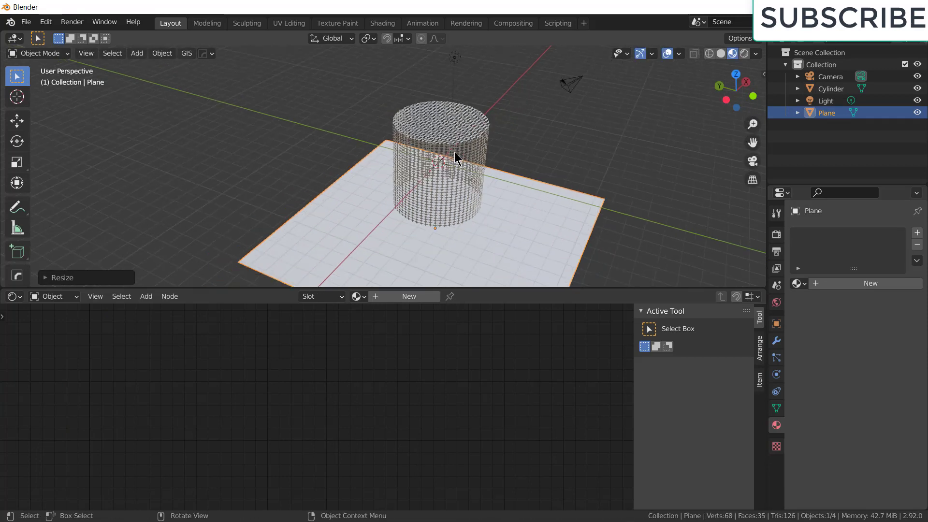